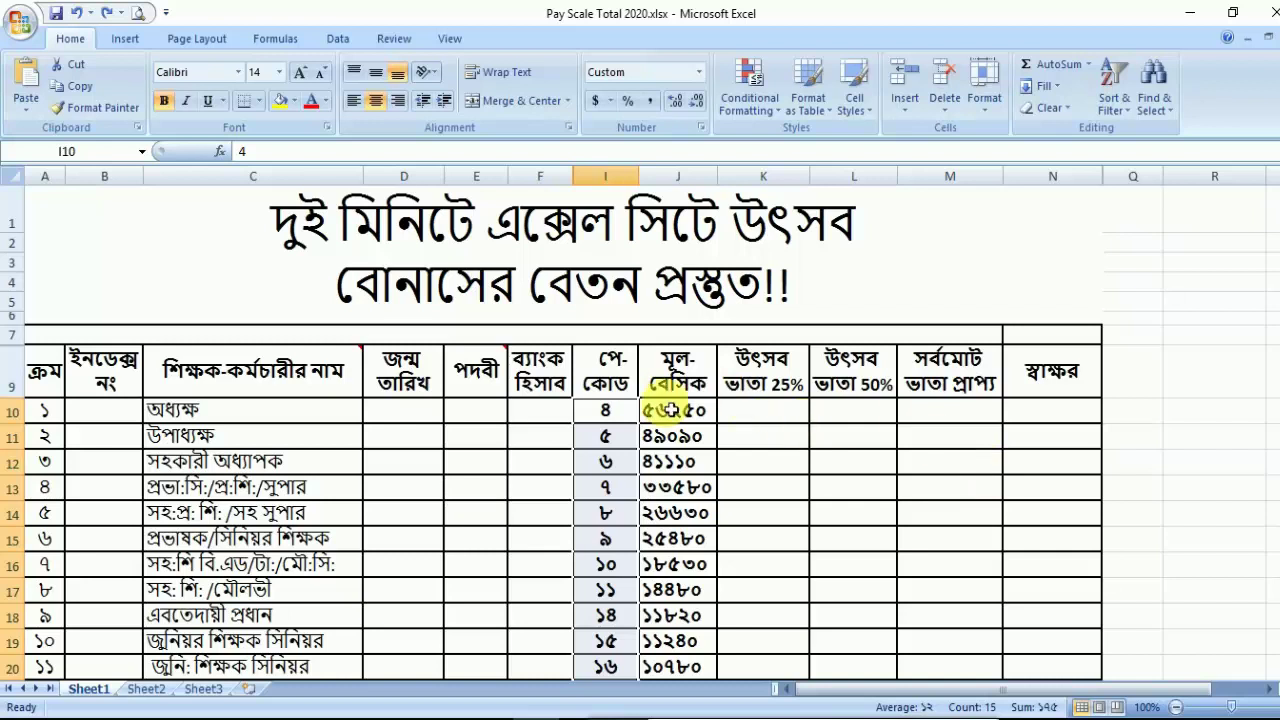
Calculate the 25% festival allowance in K10 with =J10*25% and fill the formula down to K20.
left_click(777, 418)
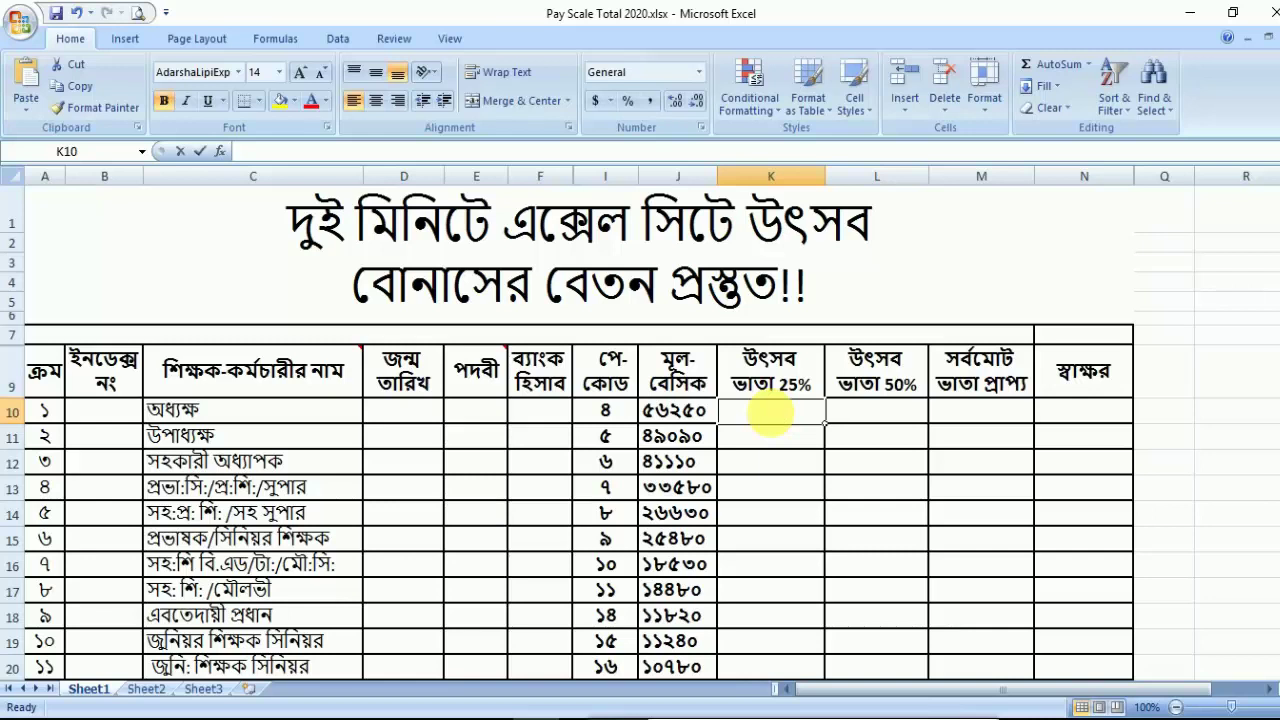
type("=")
left_click(668, 413)
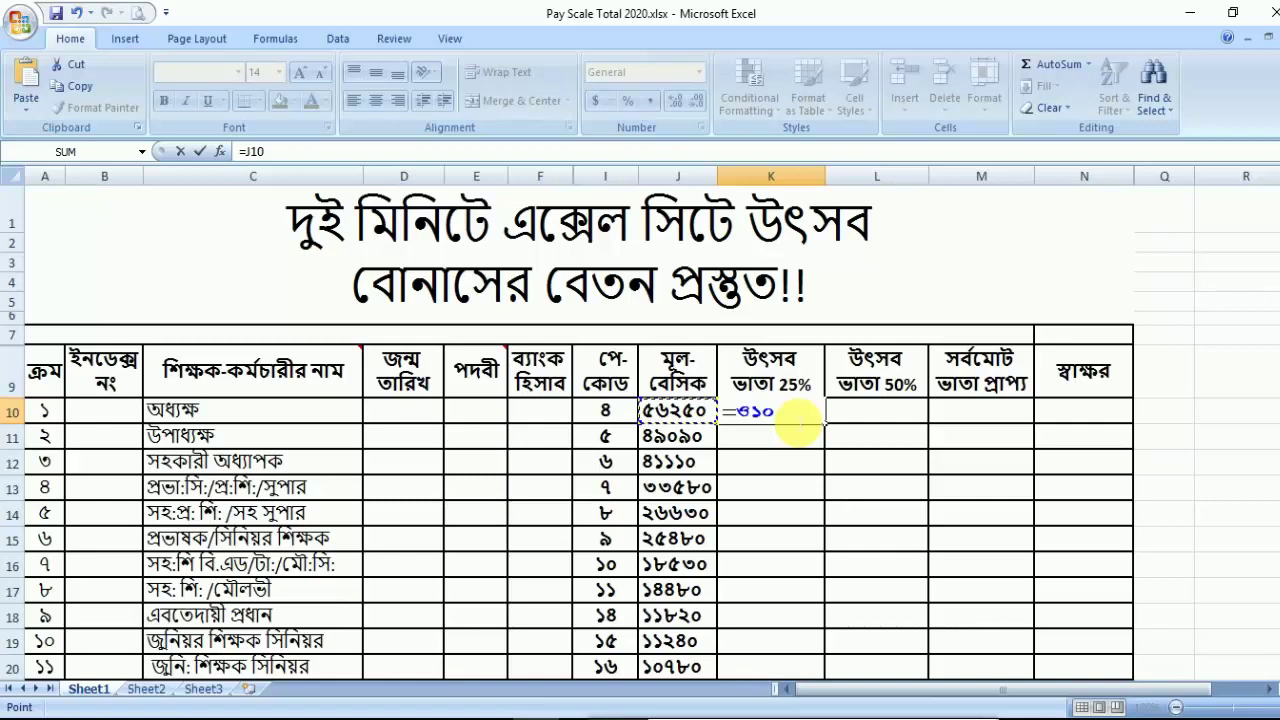
type("*")
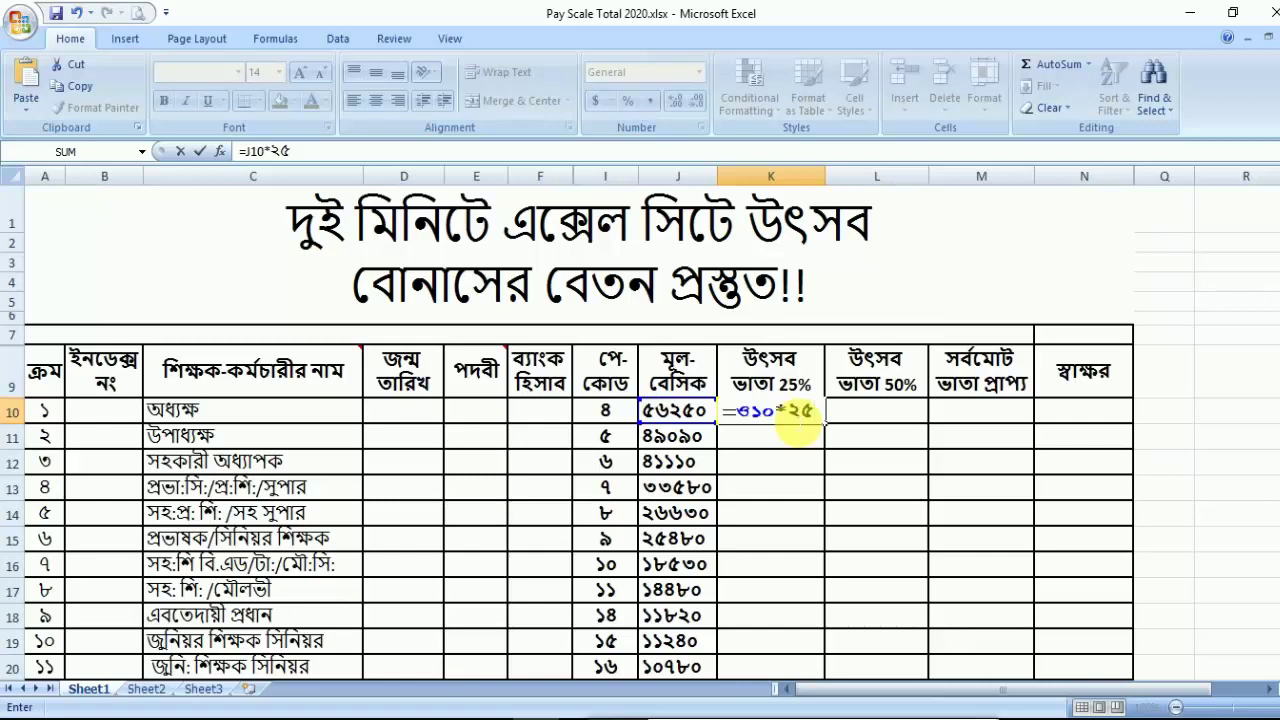
key("Return")
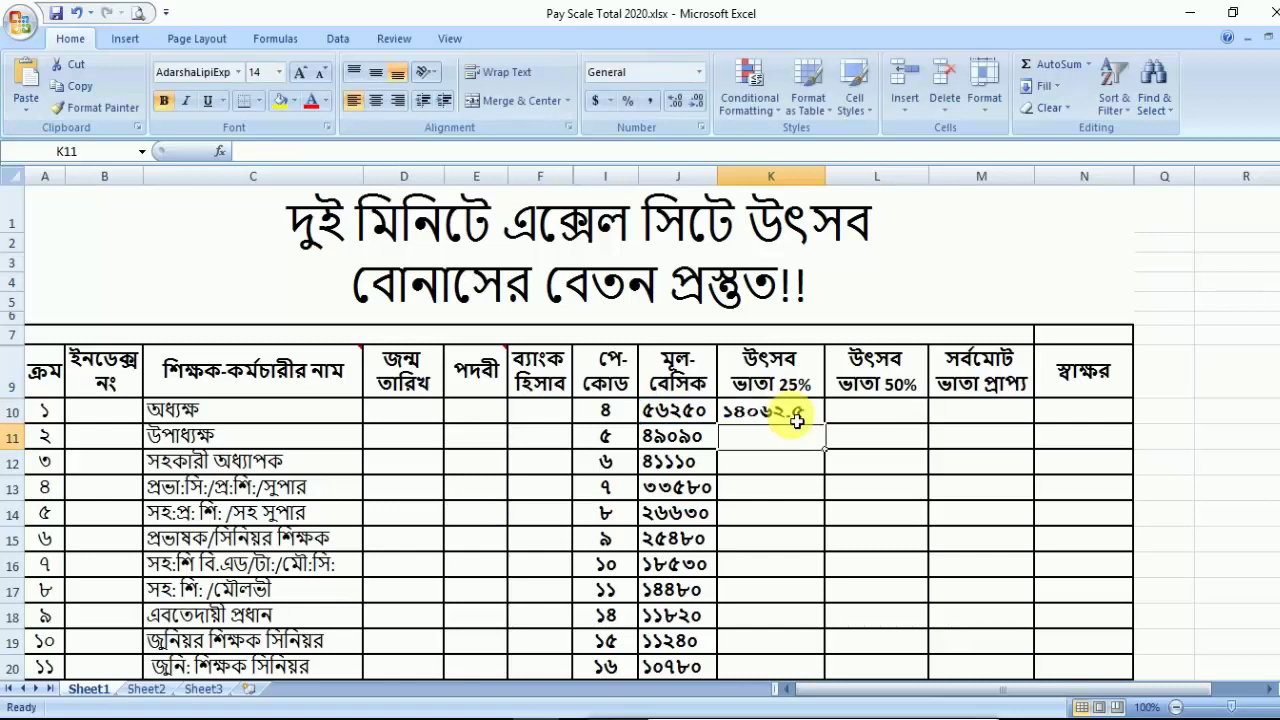
key("Up")
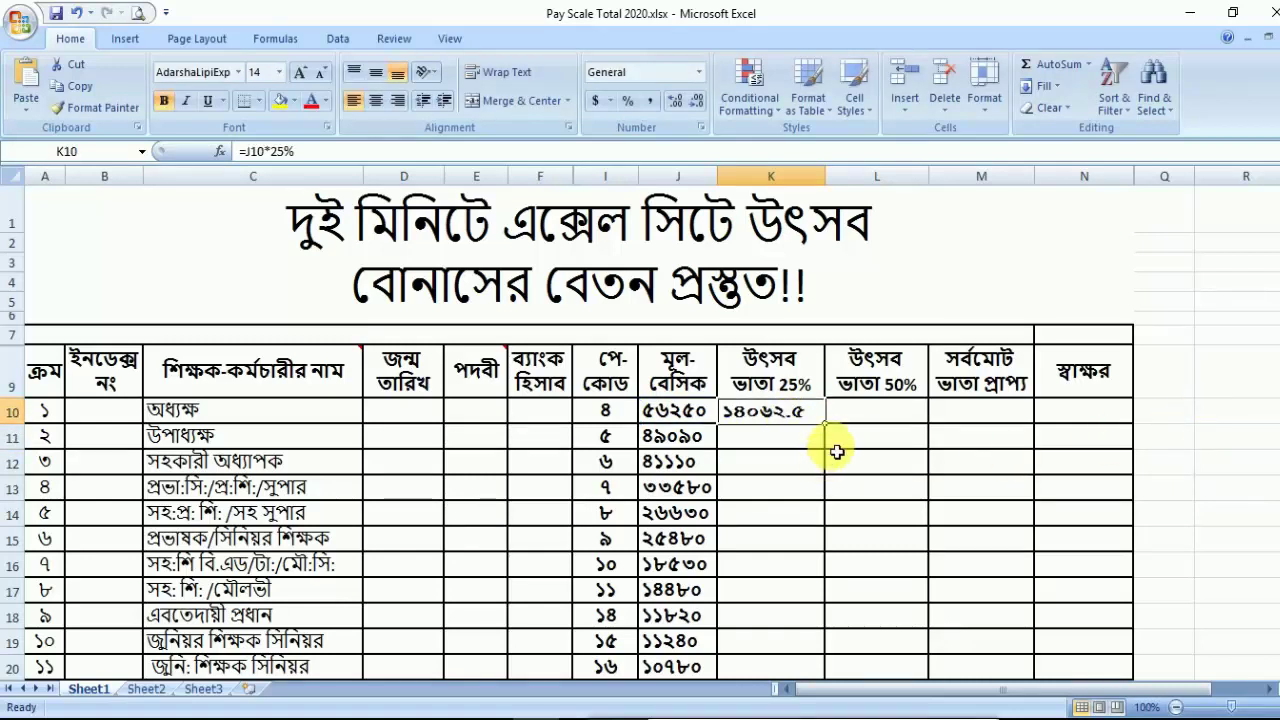
left_click_drag(831, 432, 820, 677)
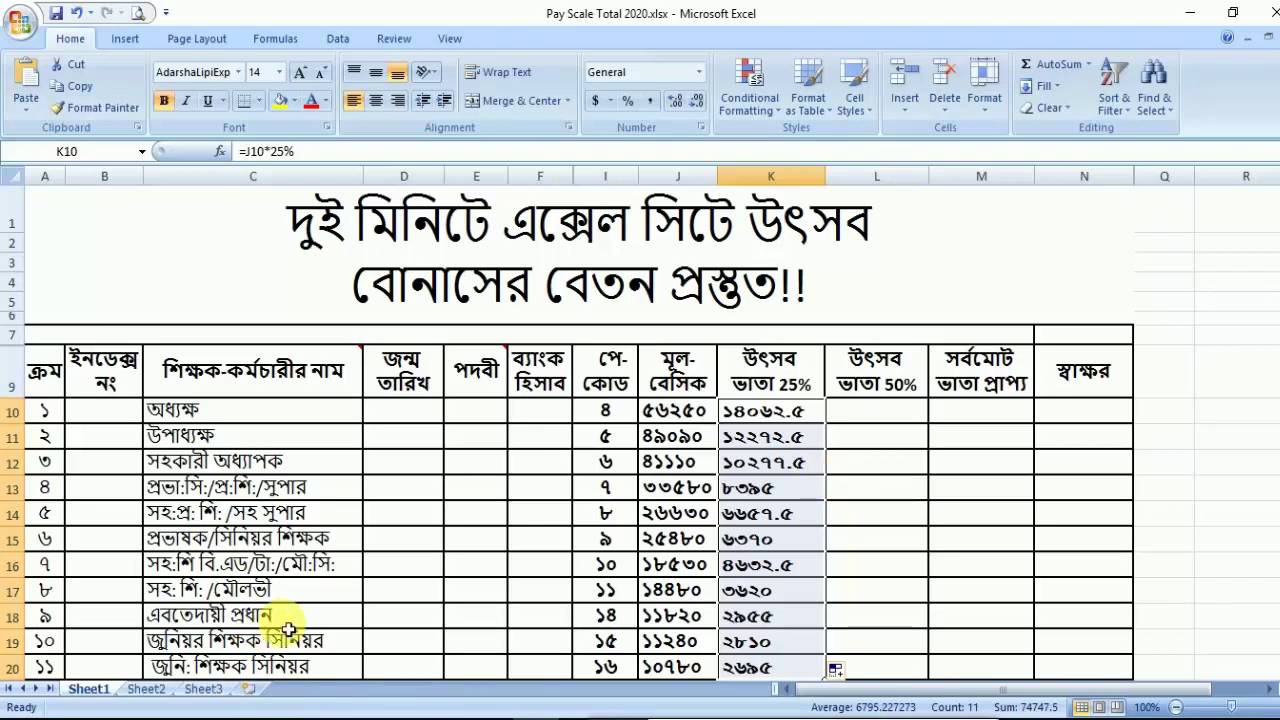
Calculate the 50% festival allowance in L21 with the formula =J21*50%.
left_click_drag(1274, 480, 1272, 504)
left_click(875, 570)
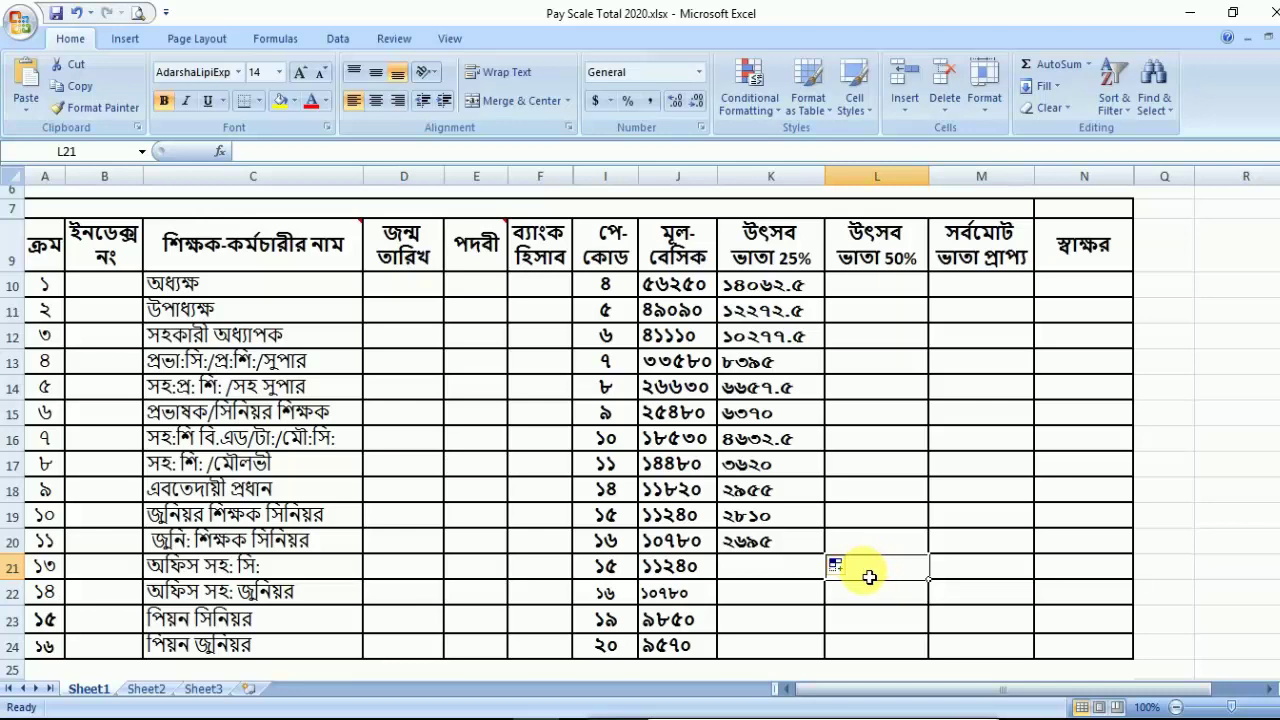
type("=")
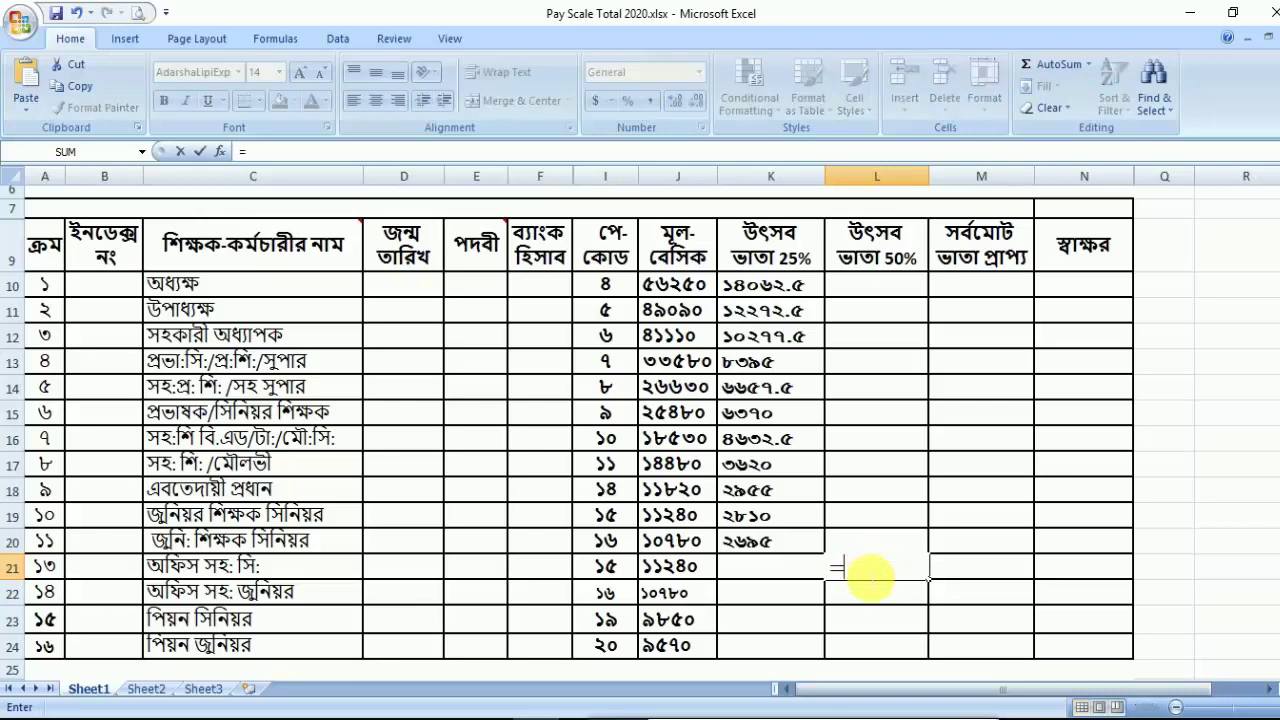
left_click(680, 568)
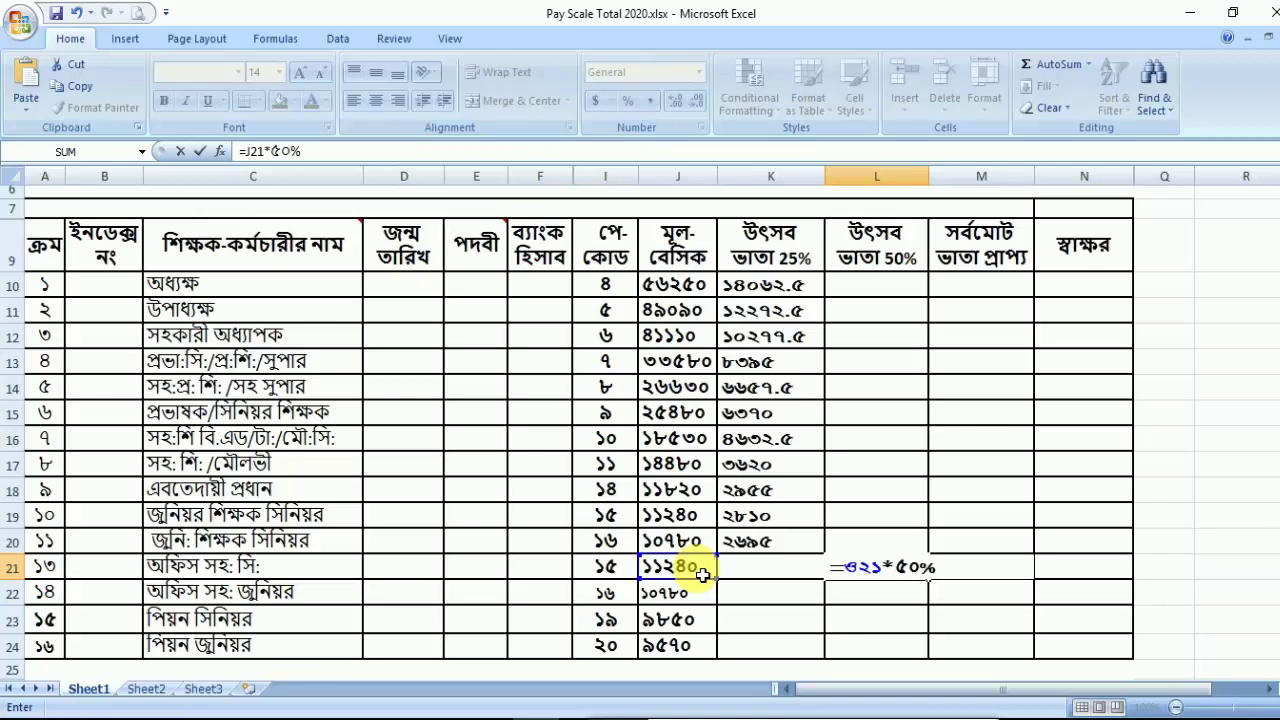
type("*50%")
key("Return")
left_click(800, 290)
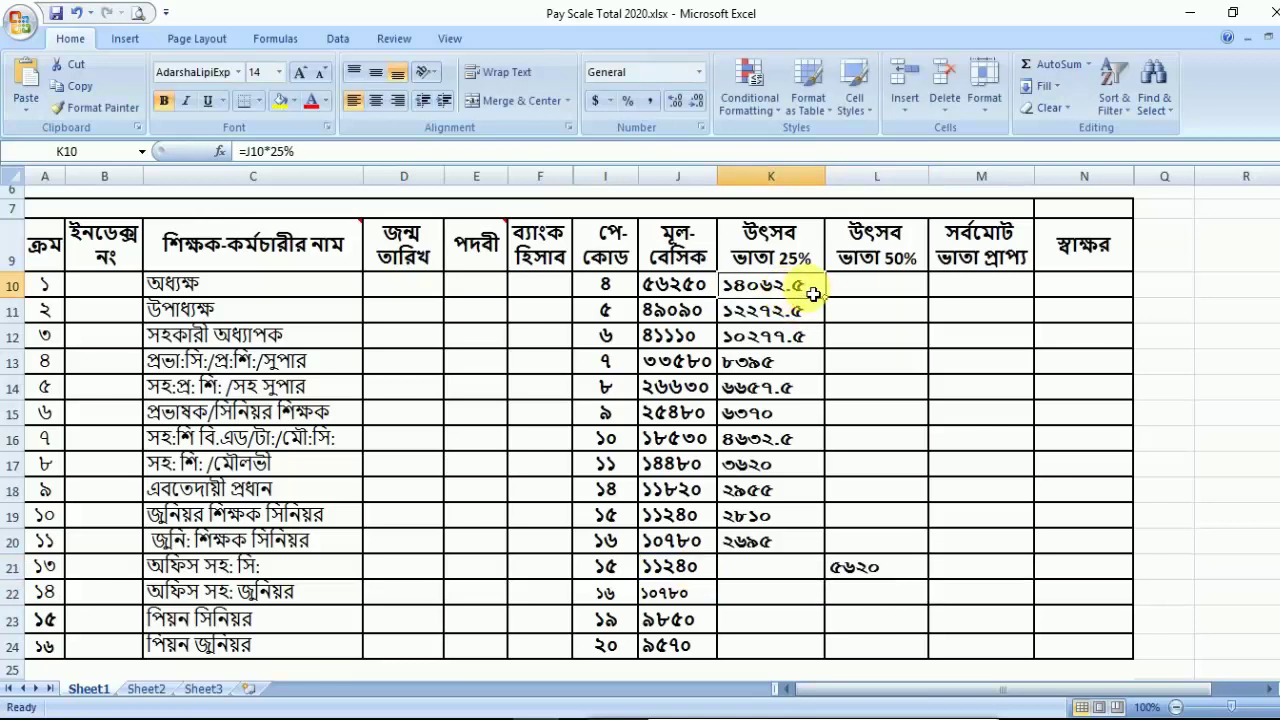
double_click(814, 290)
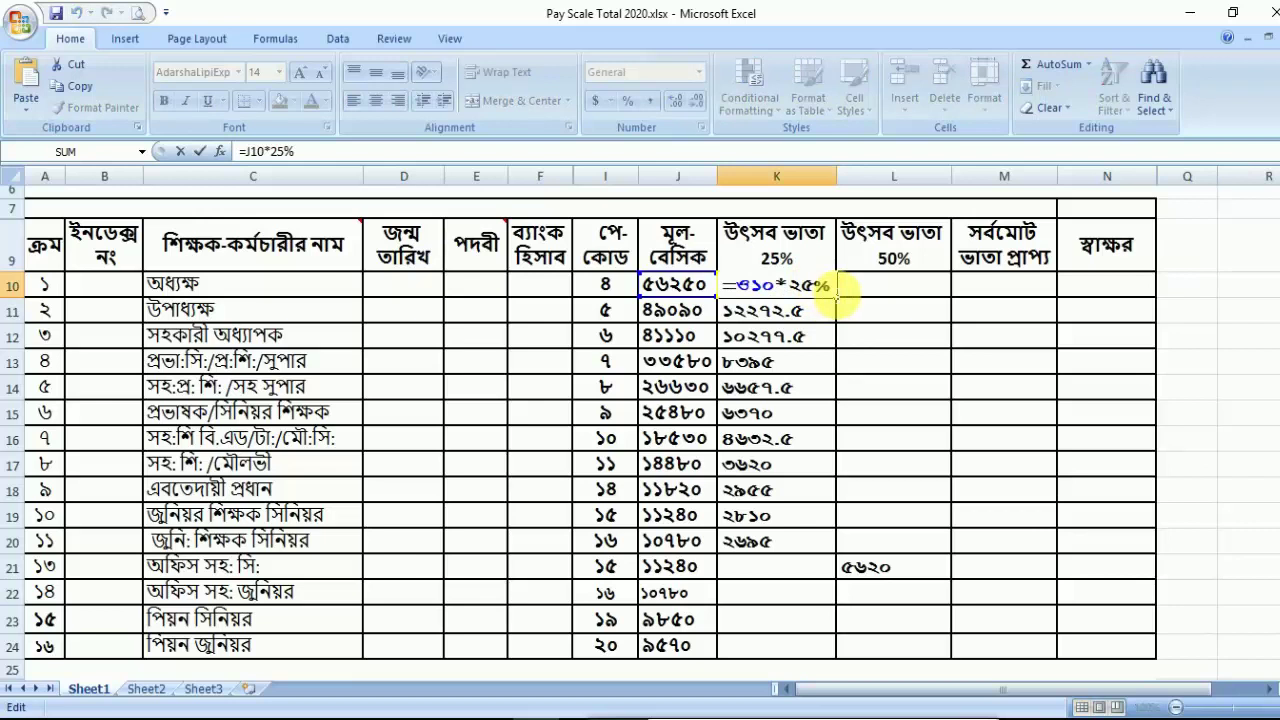
double_click(822, 286)
type("25%")
key("Return")
scroll(767, 310, "right", 1)
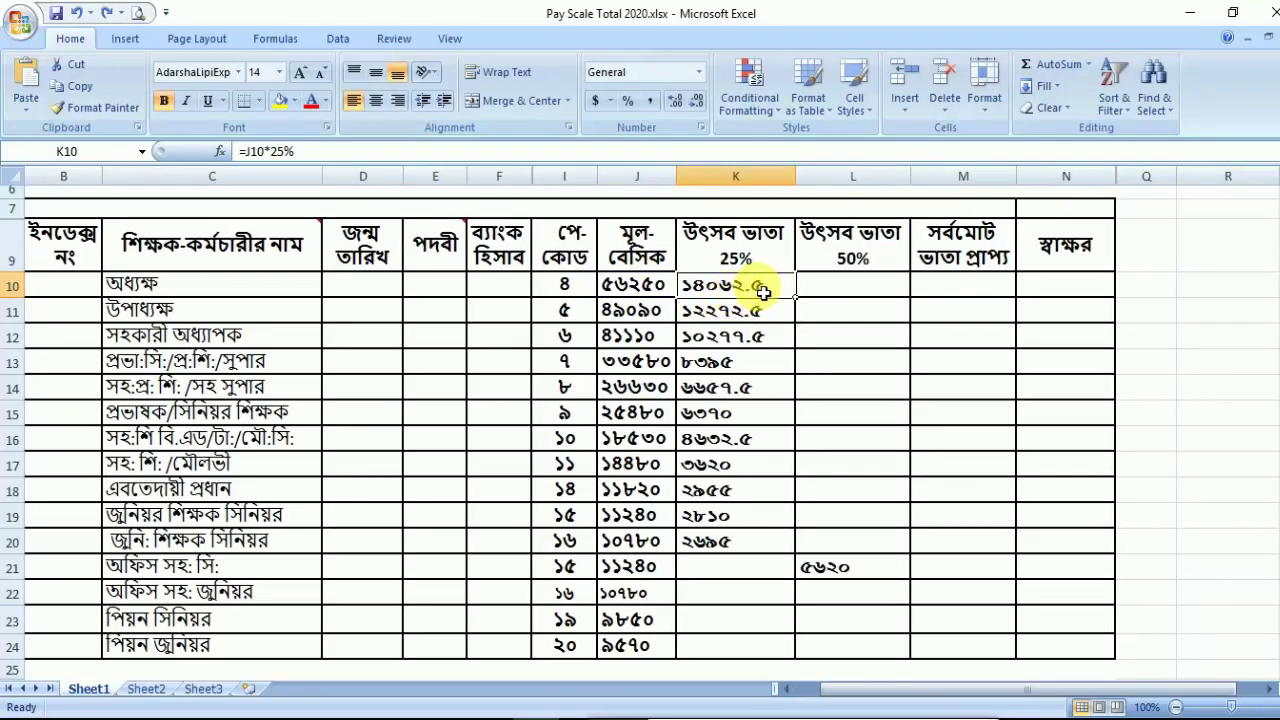
Replace the formula in K10 with the rounded whole number 14063.
double_click(769, 290)
left_click_drag(749, 289, 695, 288)
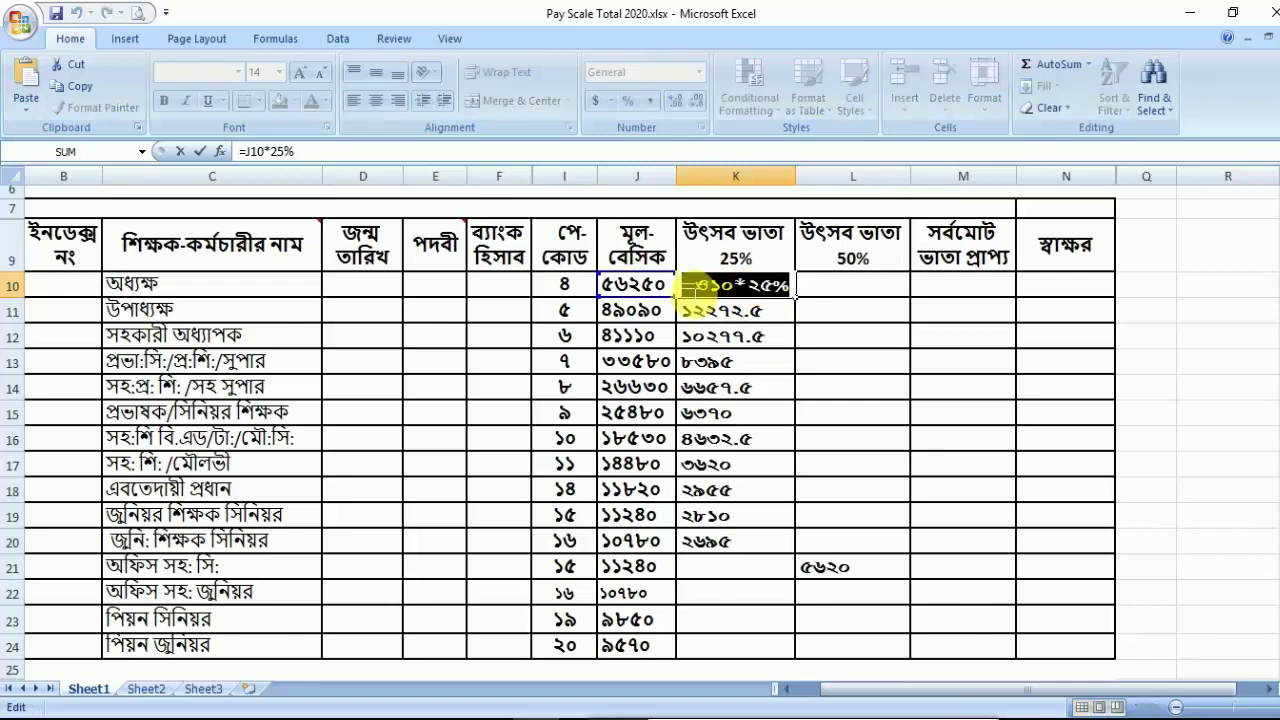
type("১")
type("৪০৬")
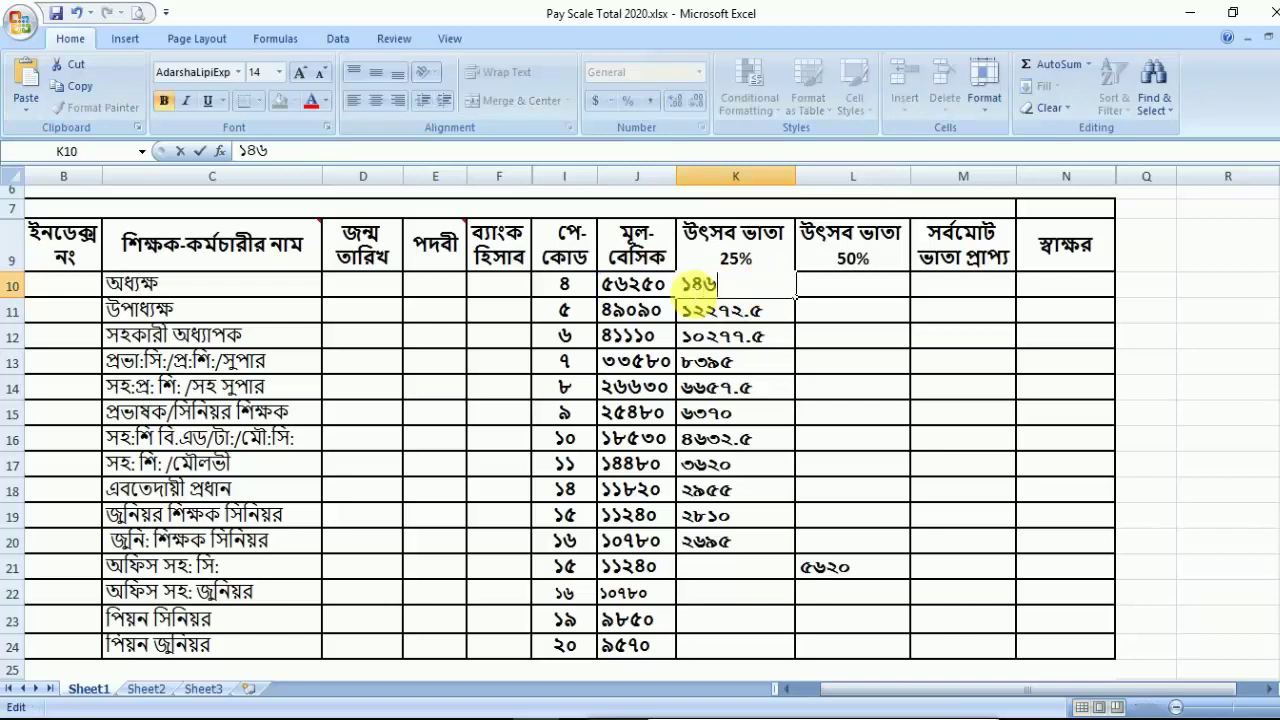
type("৩")
key("Left")
key("Left")
type("০")
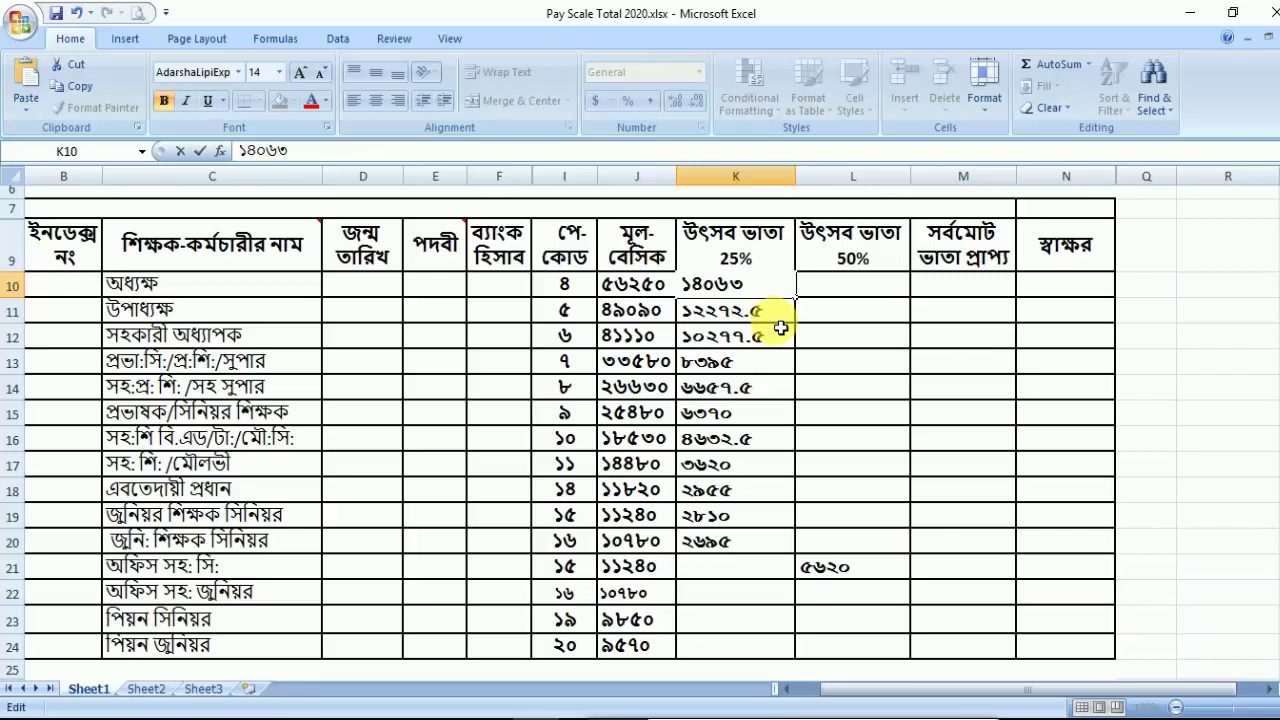
Replace the formulas in K11 and K12 with the rounded values 12273 and 10278.
double_click(780, 313)
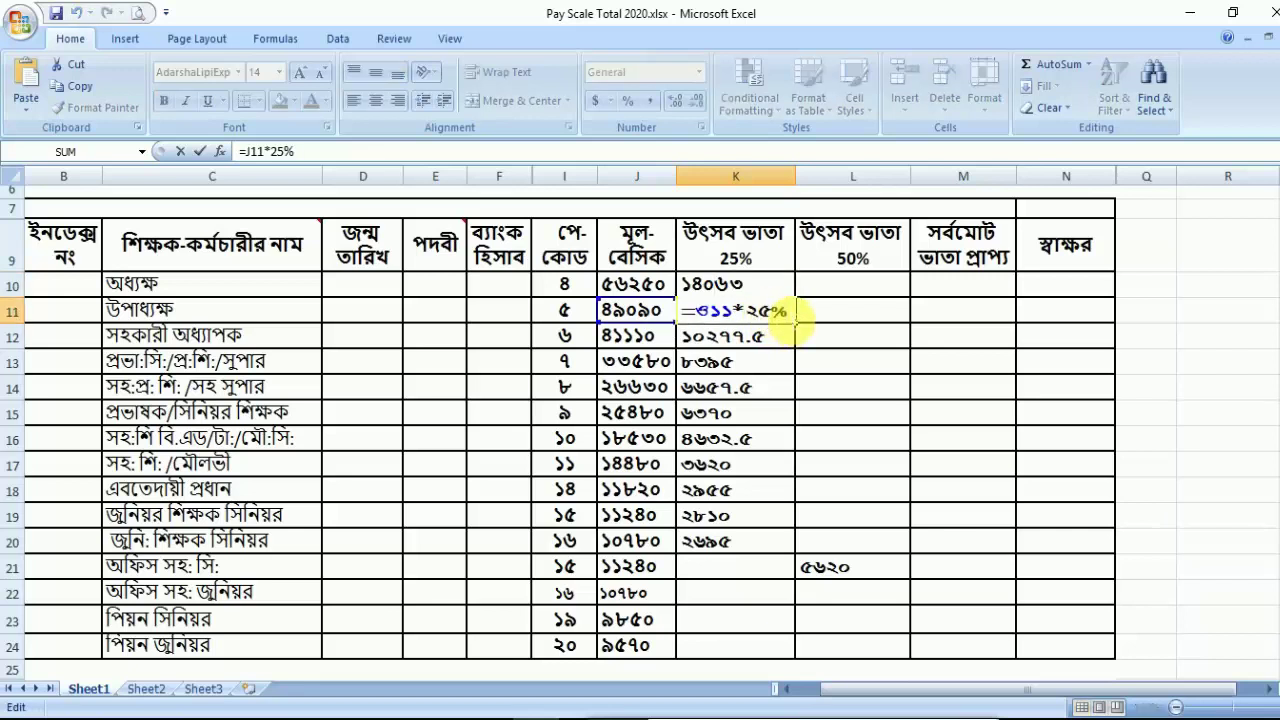
left_click_drag(788, 316, 688, 311)
type("১২২৭৩")
left_click(903, 363)
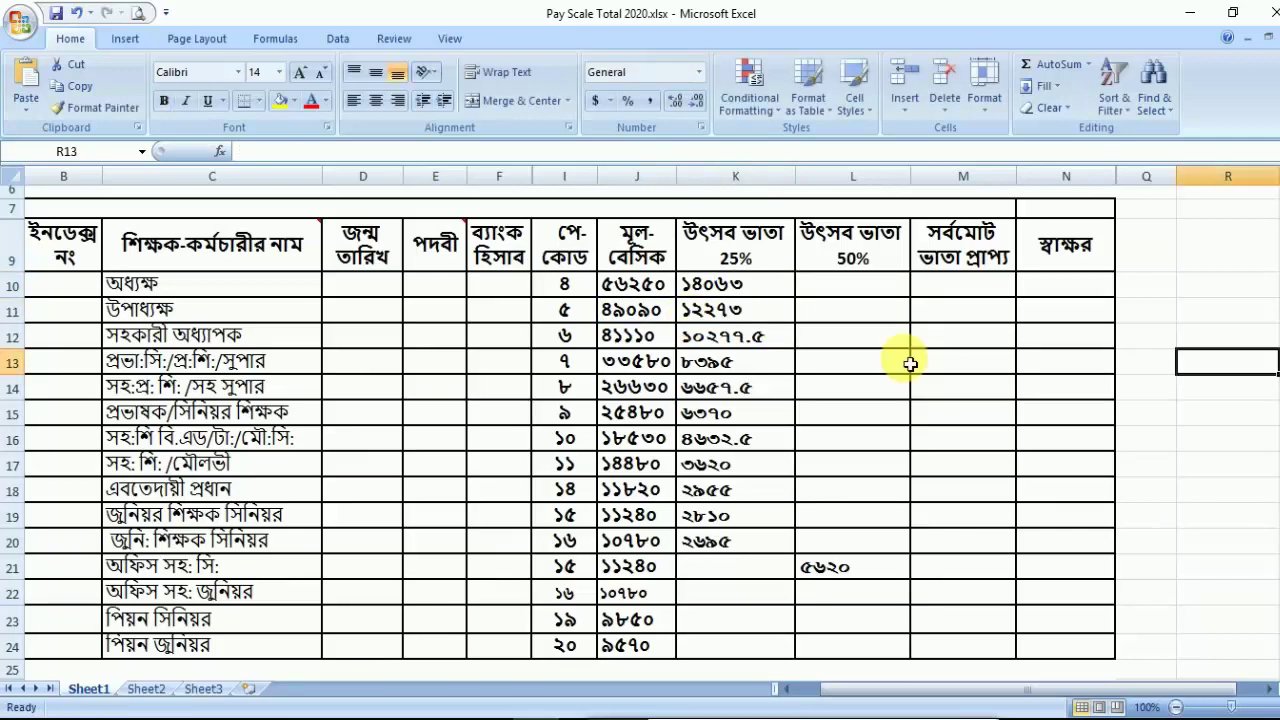
double_click(775, 340)
left_click_drag(795, 338, 695, 336)
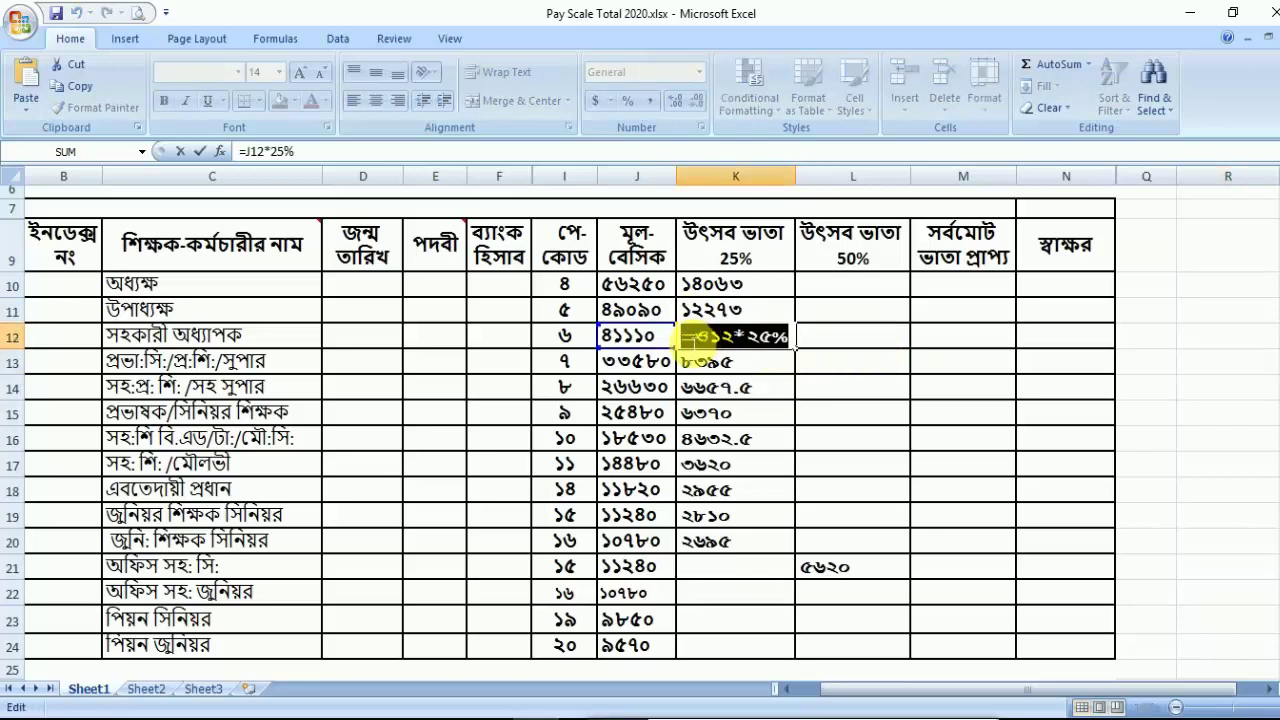
type("১০২৭৮")
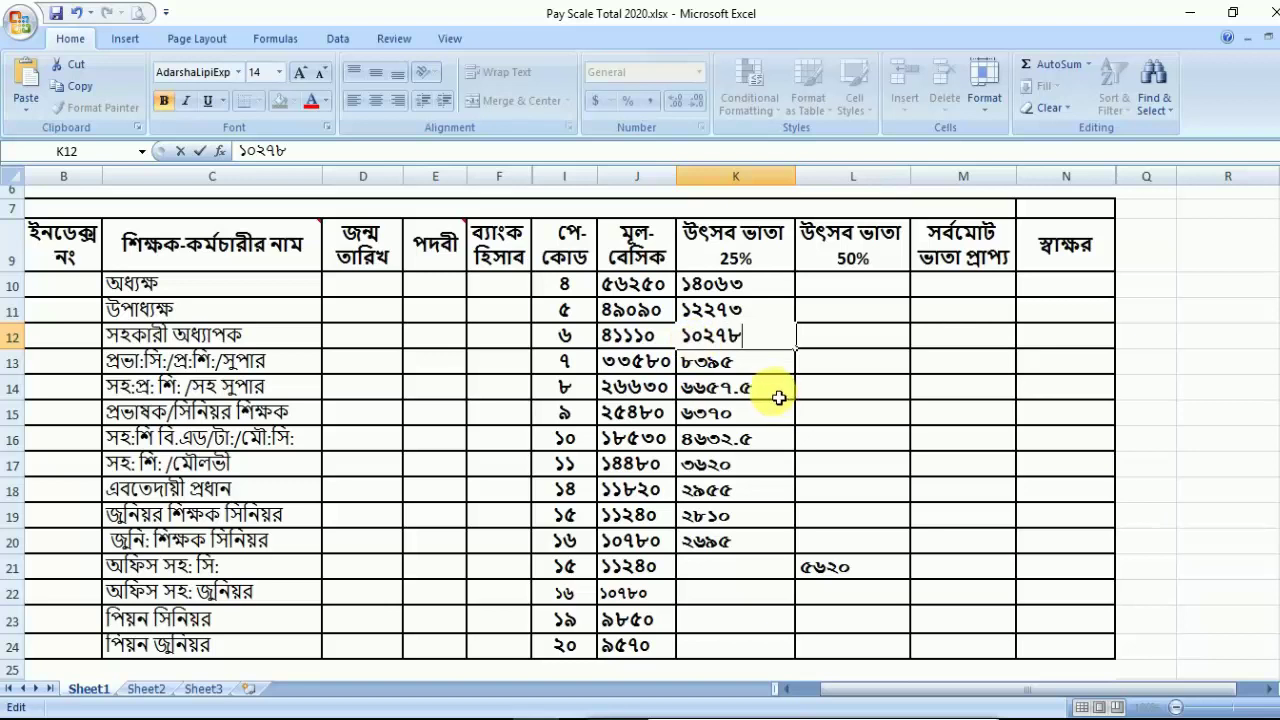
Replace the formulas in K14 and K16 with the rounded values 6658 and 4633.
double_click(777, 397)
left_click_drag(806, 398, 690, 394)
type("৬৬")
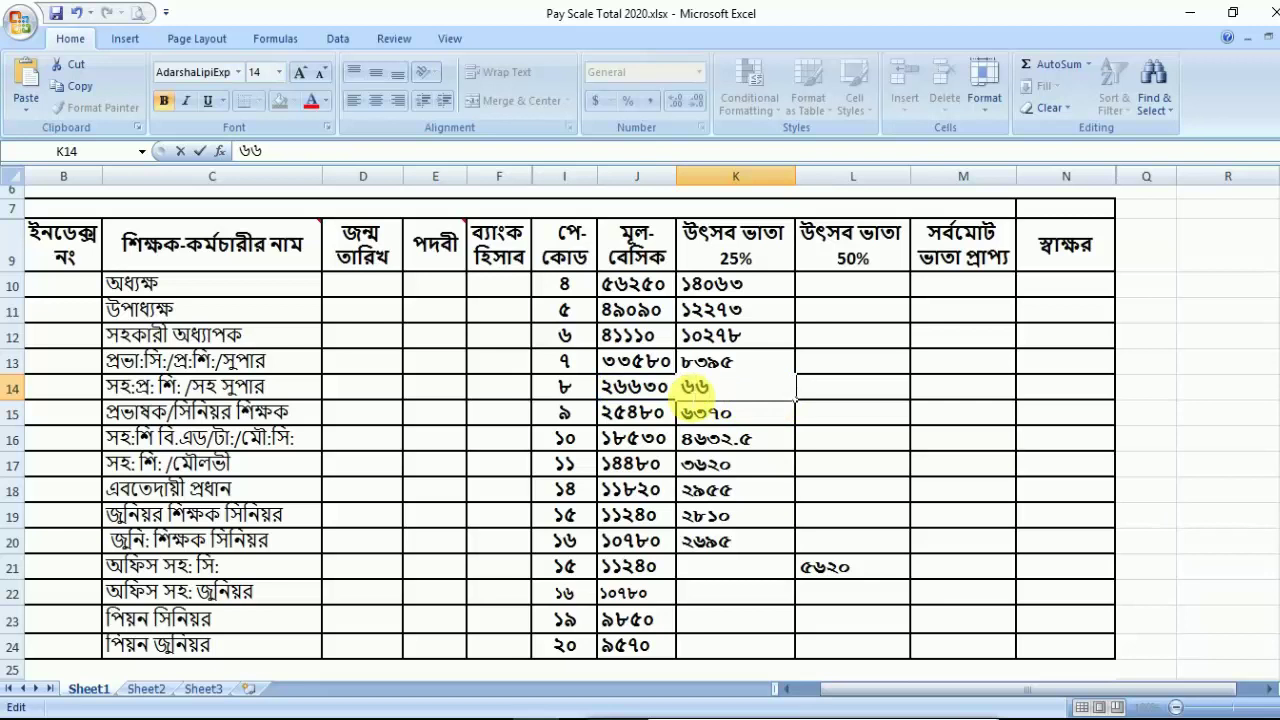
type("৫৮")
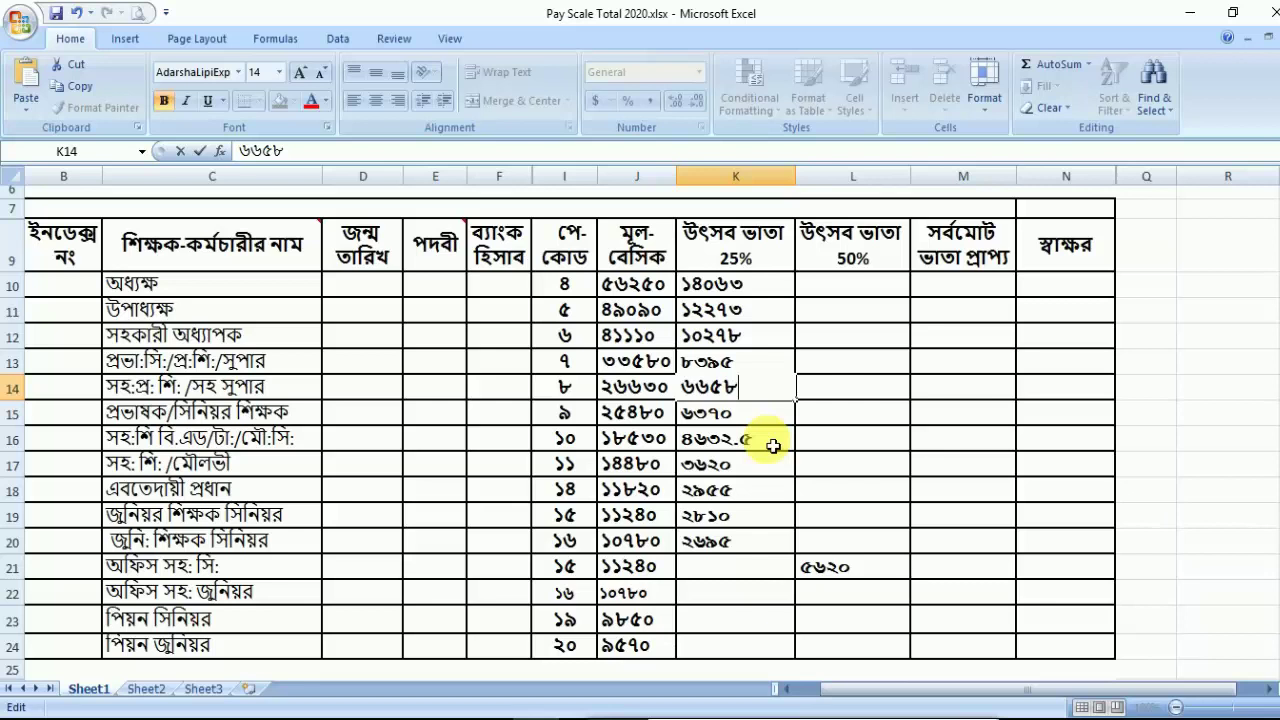
double_click(773, 446)
left_click_drag(790, 441, 688, 450)
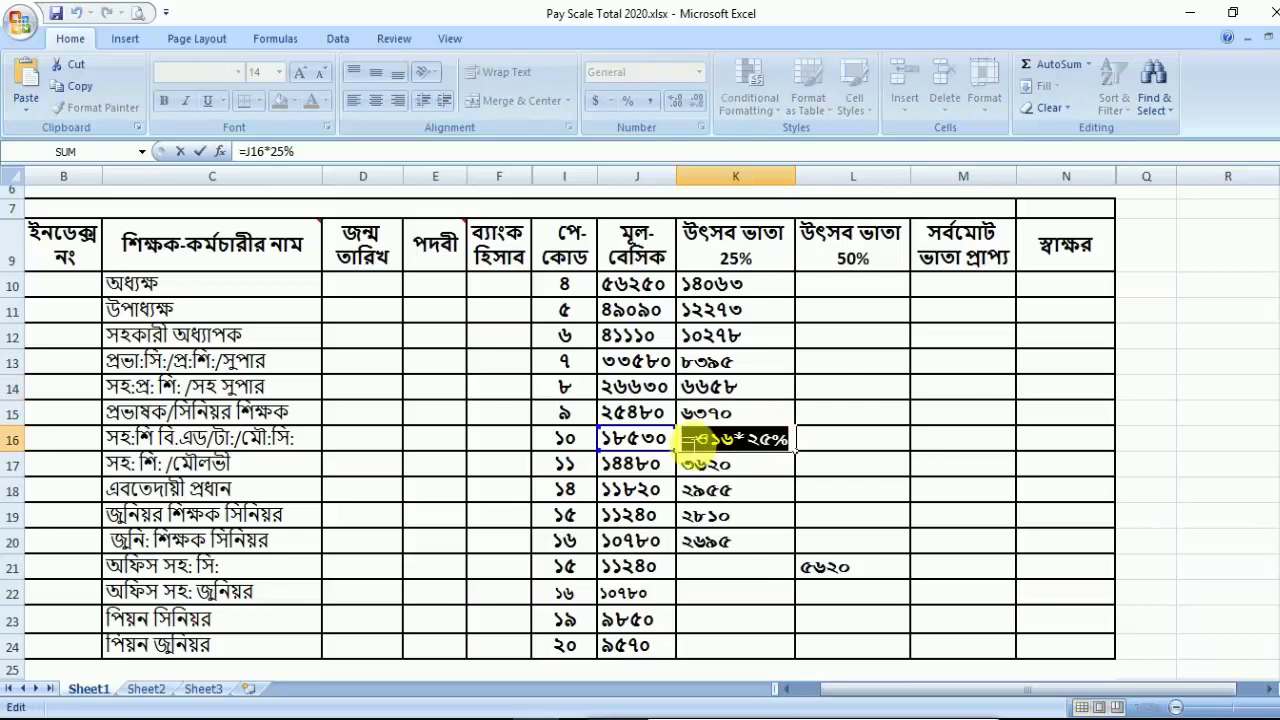
type("৪৬৩৩")
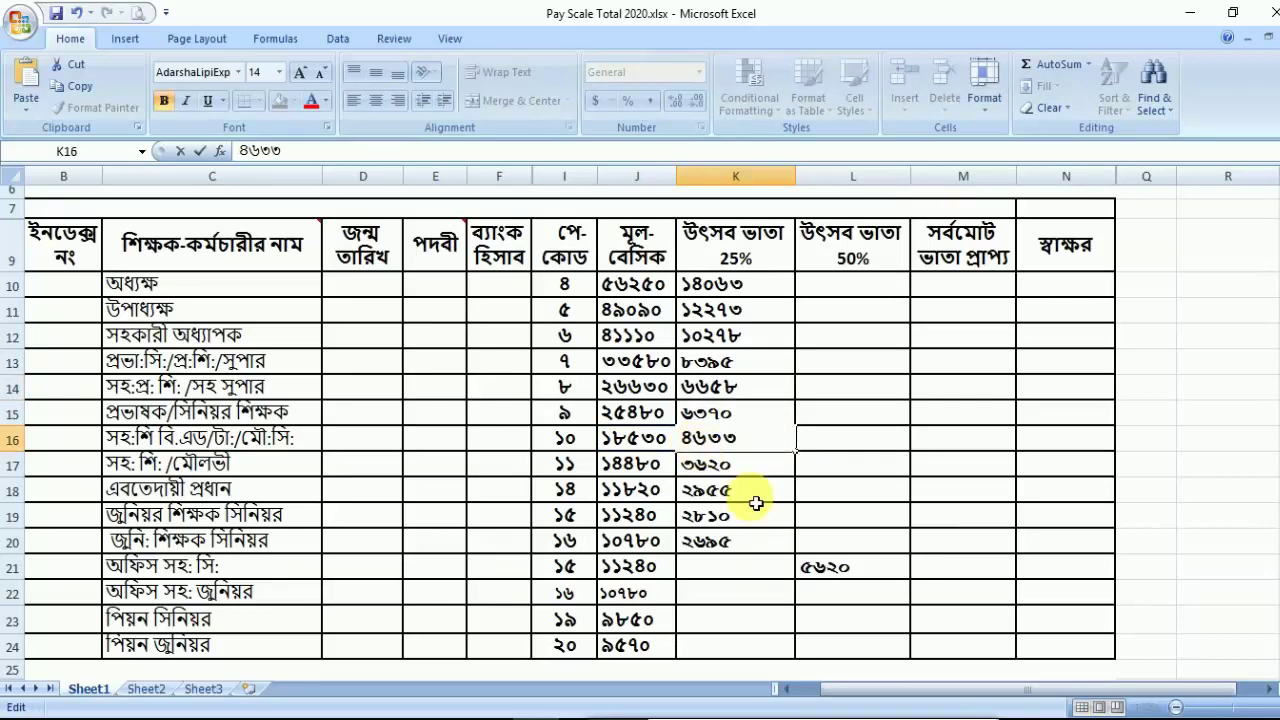
left_click(736, 594)
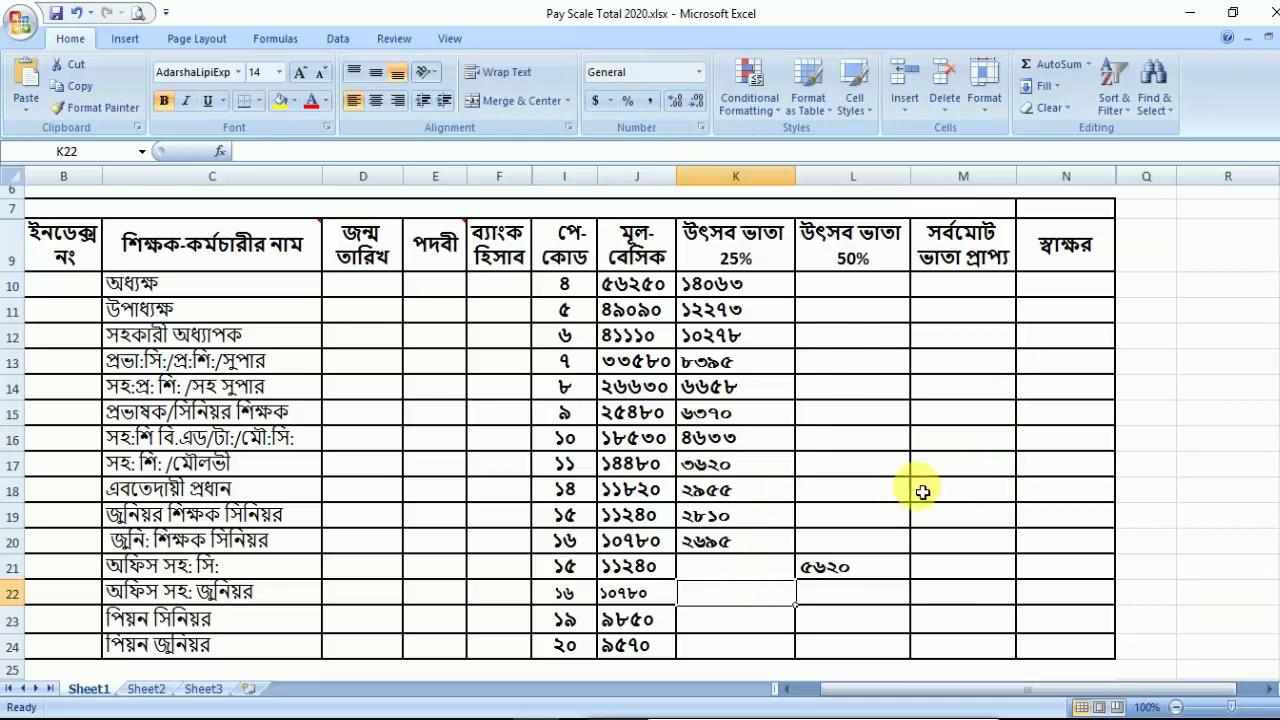
Fill the 50% allowance formula from L21 down to L24.
left_click(880, 572)
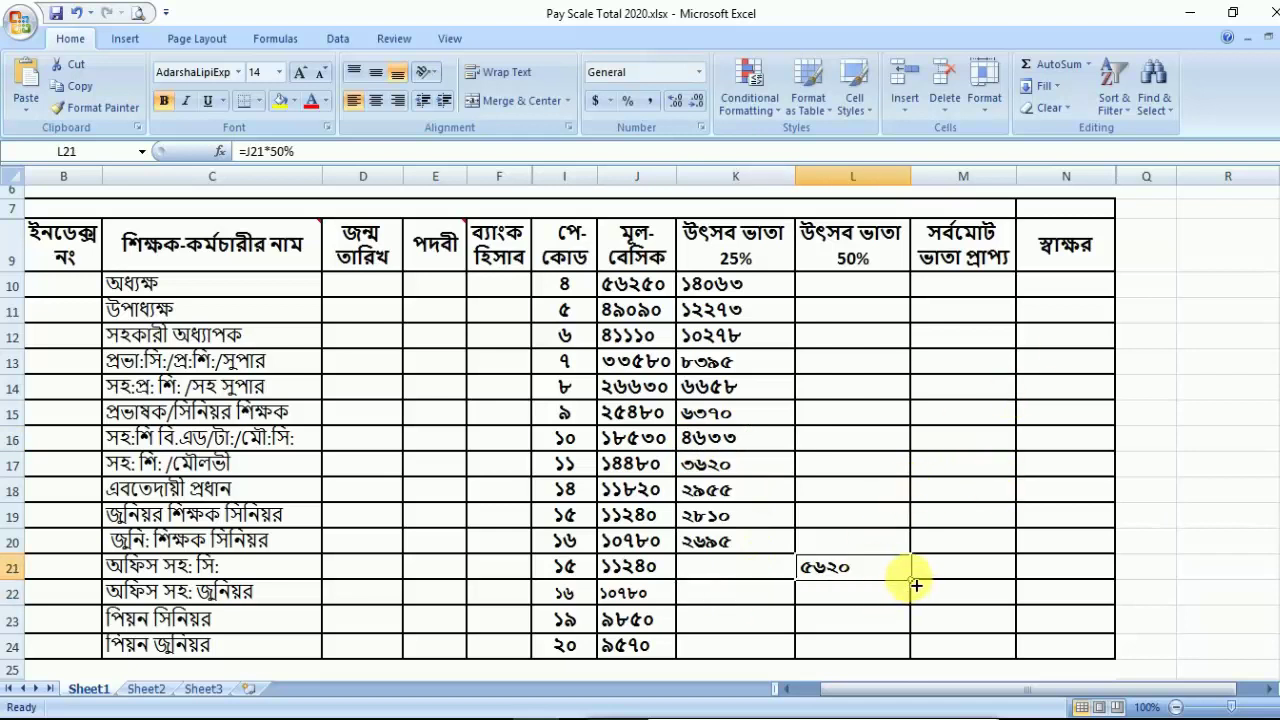
left_click_drag(912, 582, 905, 630)
left_click_drag(1000, 626, 905, 650)
left_click(1226, 558)
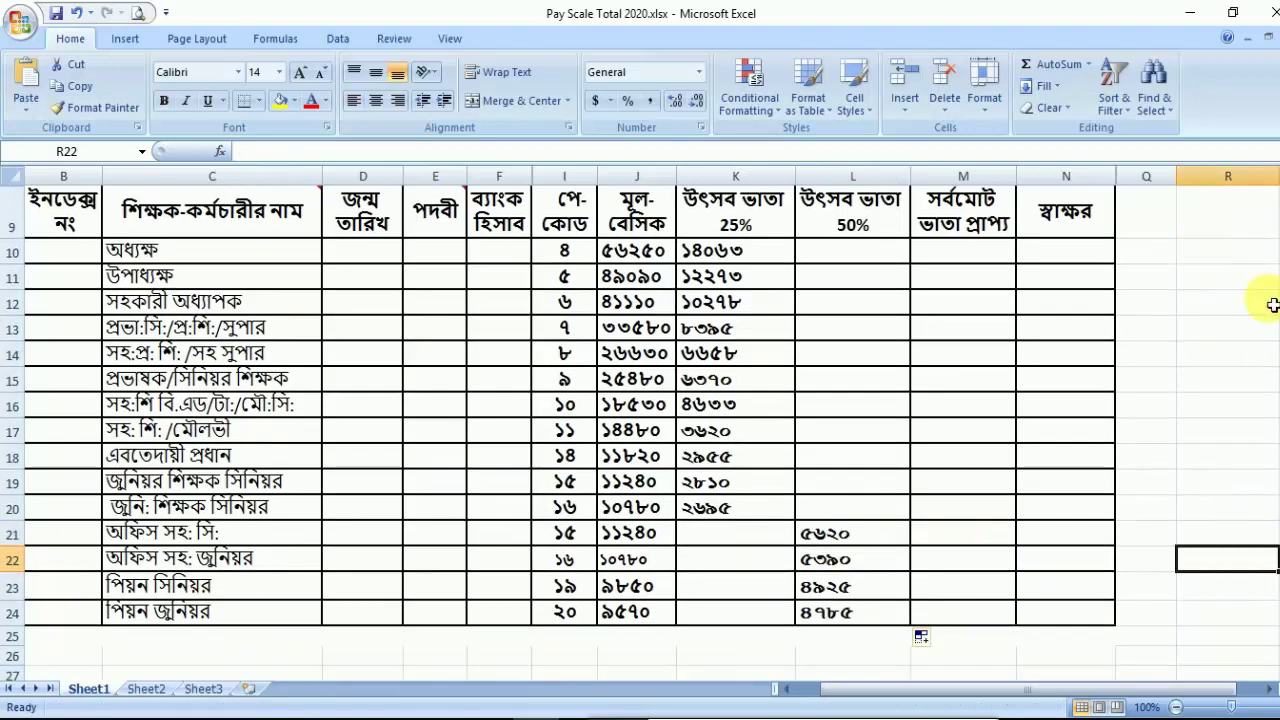
left_click_drag(1278, 345, 1278, 338)
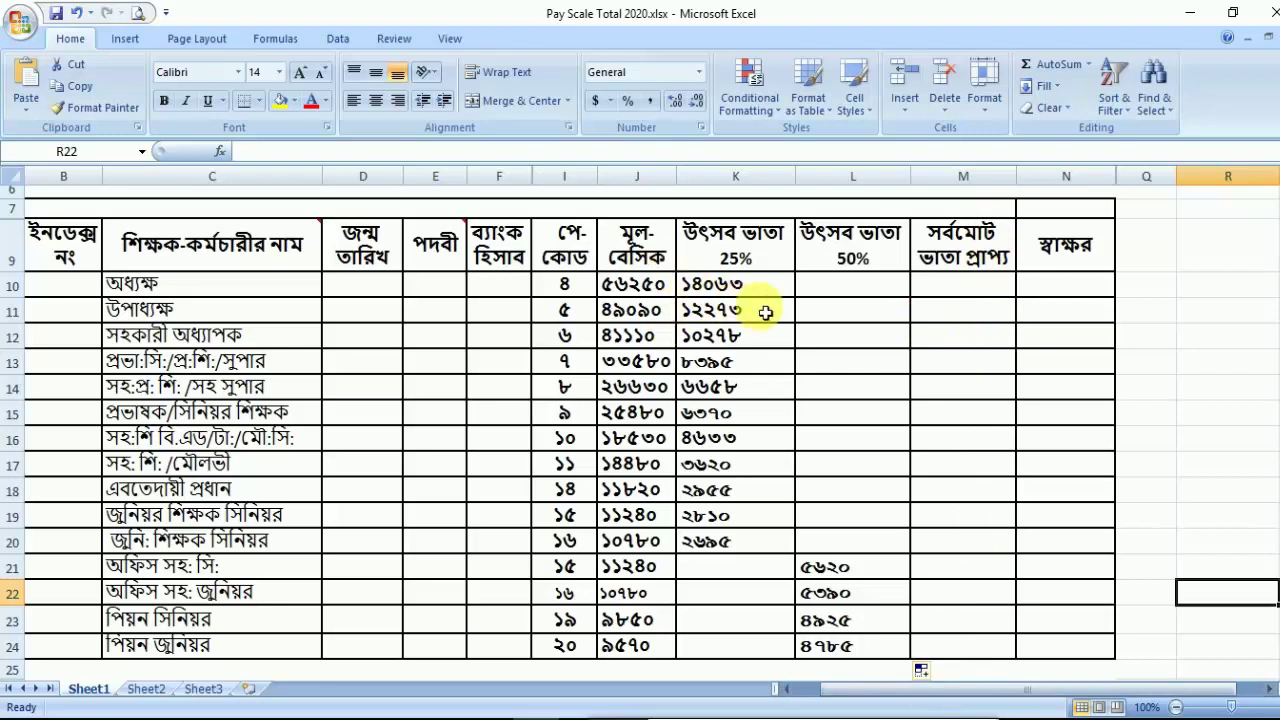
Copy the 25% allowances in K10:K20 into the total column M10:M20 using Paste Special with the Add operation.
left_click_drag(763, 289, 754, 540)
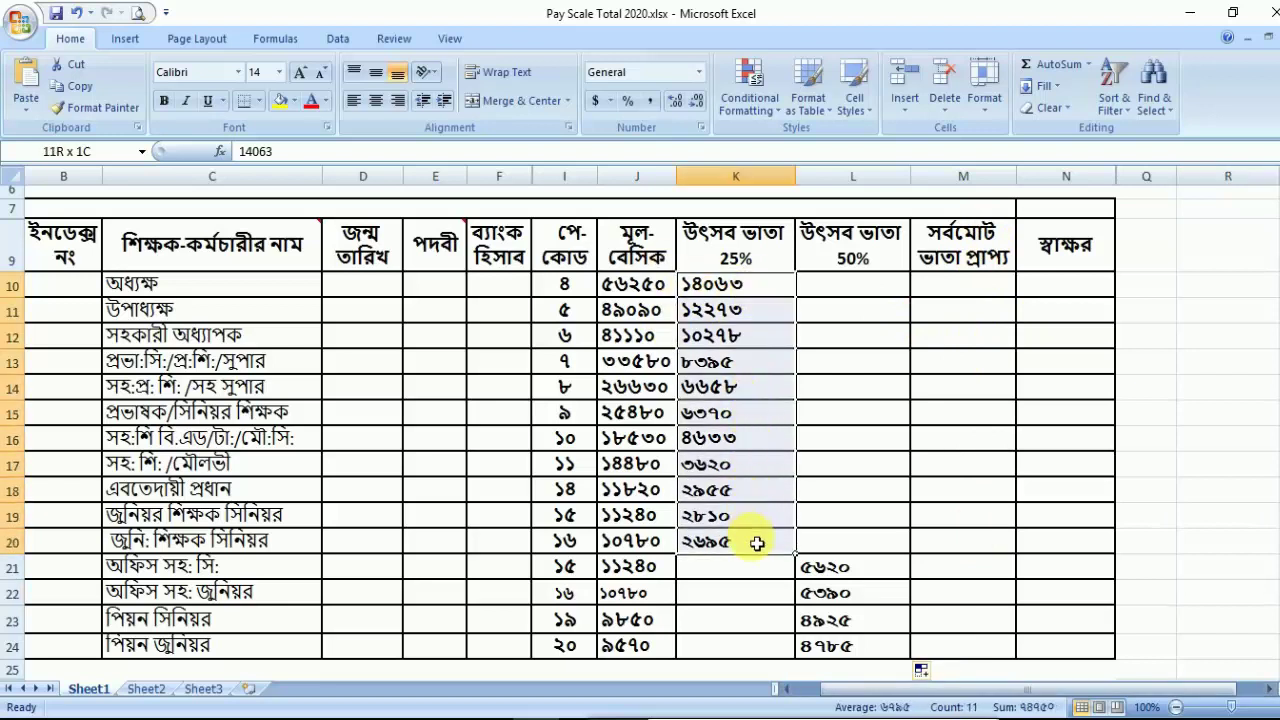
right_click(737, 364)
left_click(774, 398)
left_click_drag(943, 290, 952, 540)
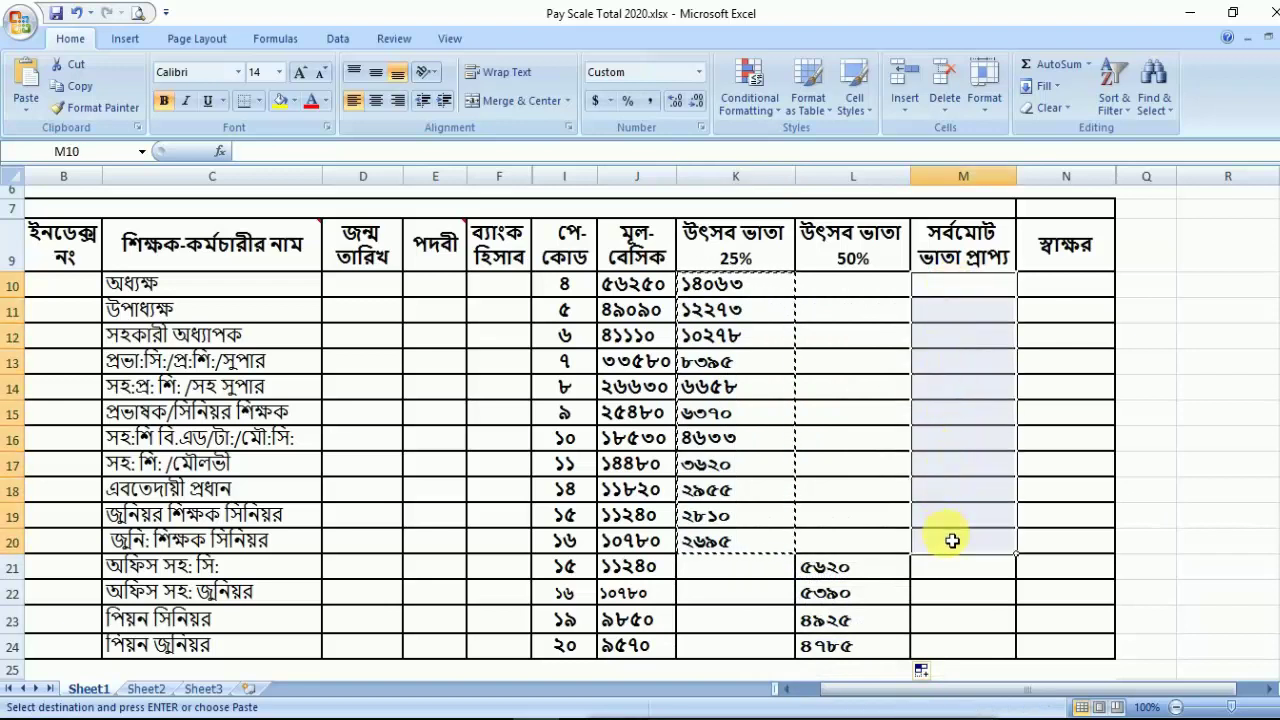
right_click(950, 388)
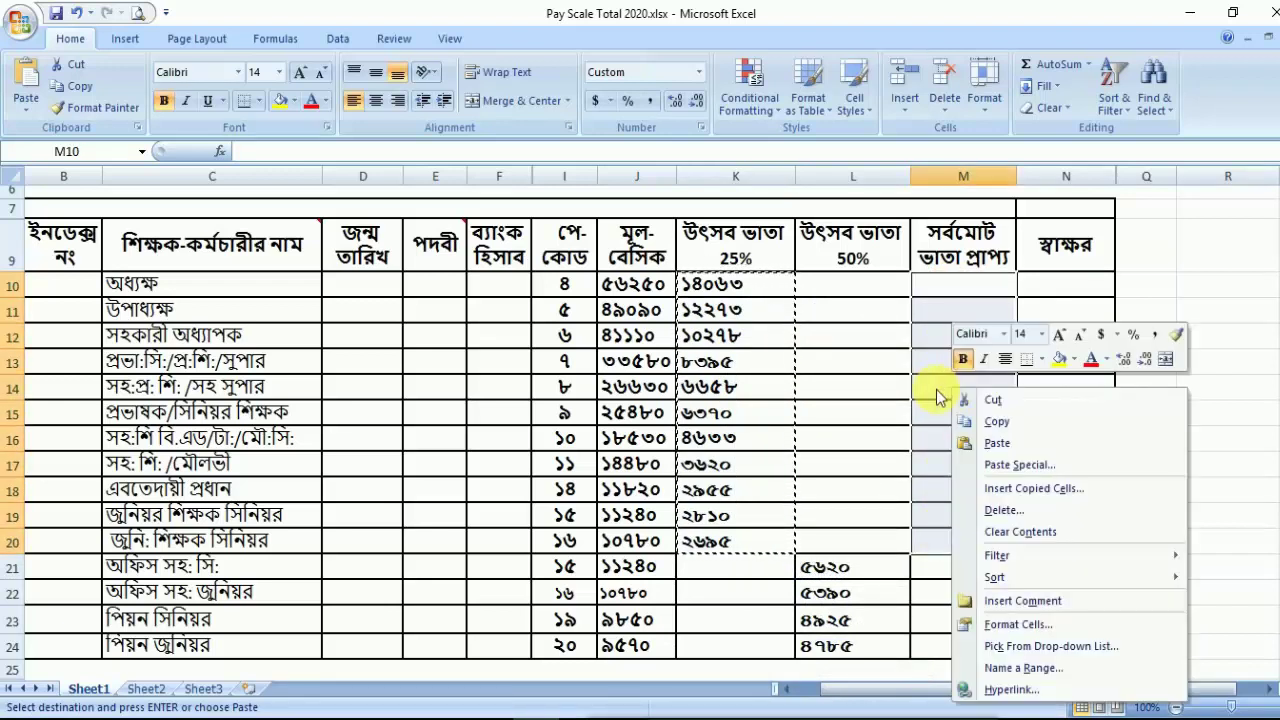
left_click(1037, 465)
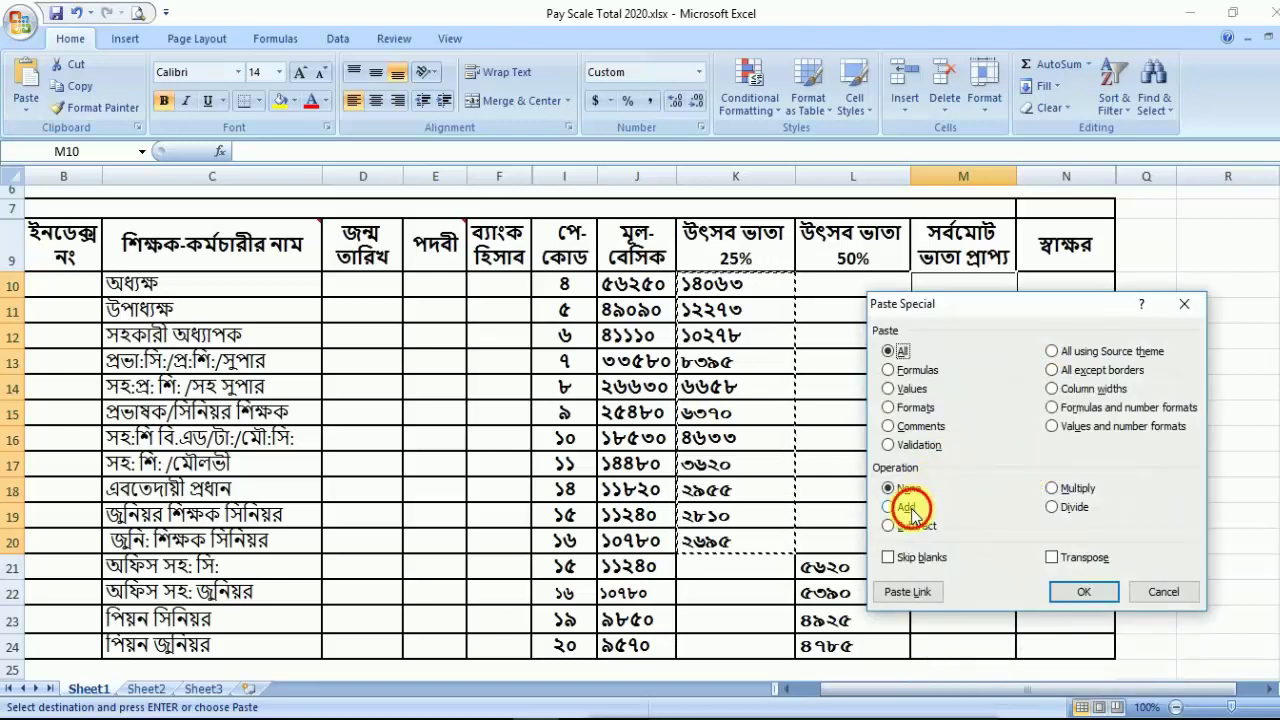
left_click(1081, 592)
Copy the 50% allowances in L21:L24 into the total column M21:M24 using Paste Special with the Add operation.
left_click_drag(878, 577, 886, 646)
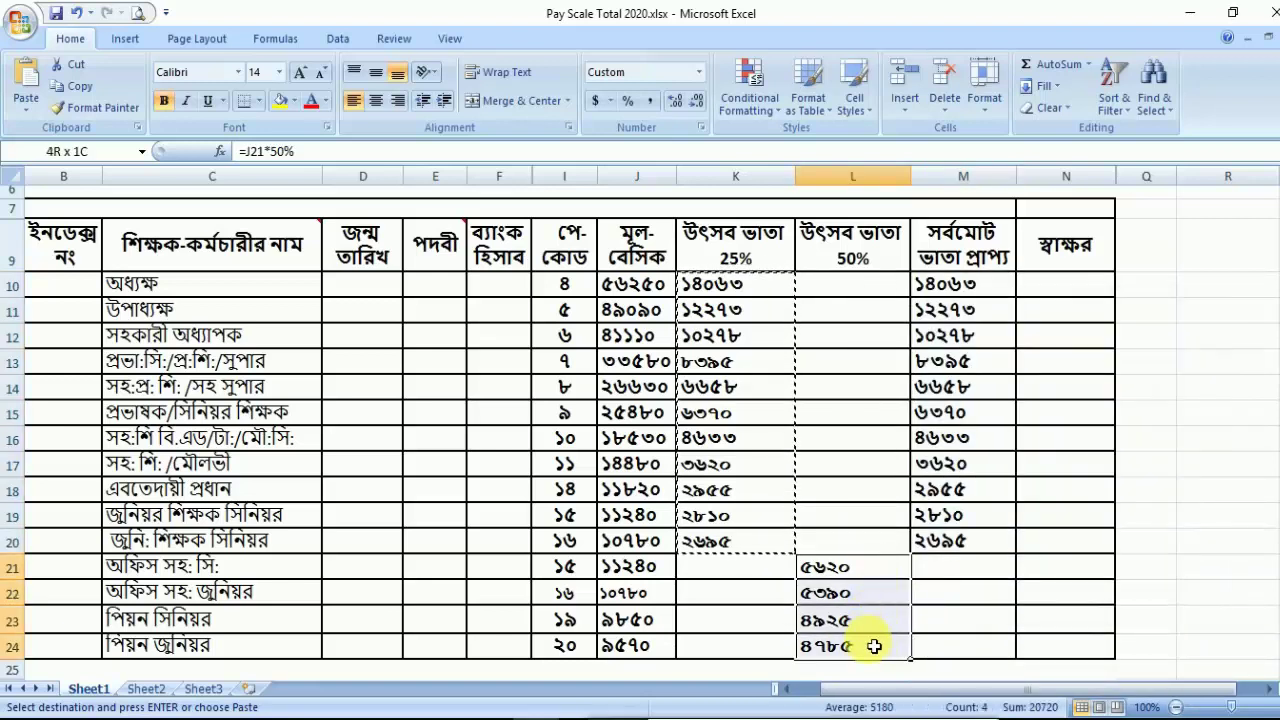
right_click(850, 598)
left_click(896, 313)
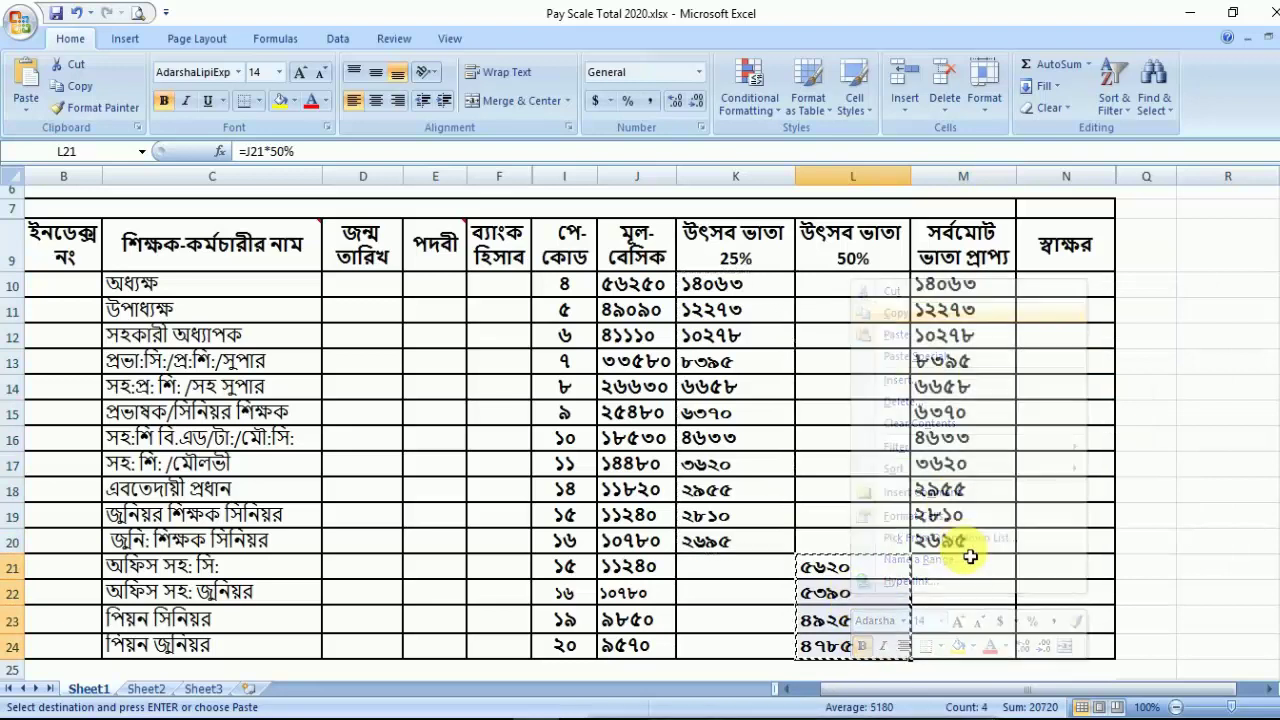
left_click_drag(963, 567, 966, 643)
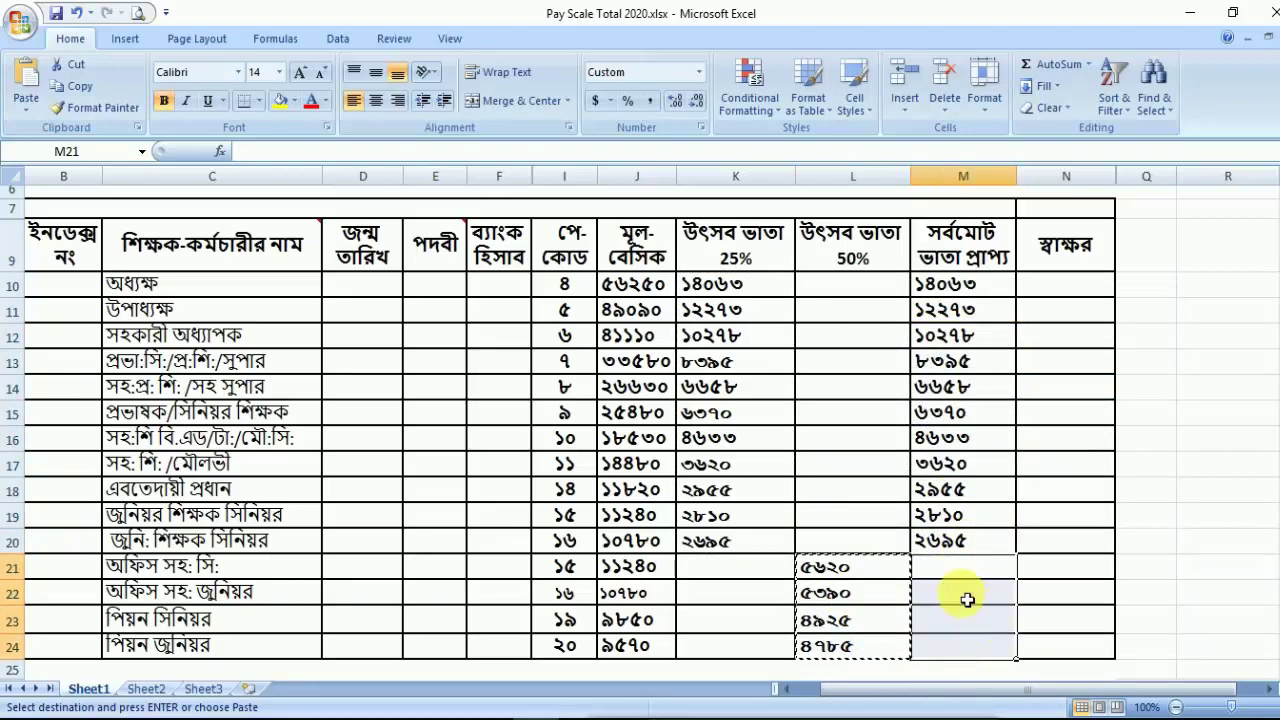
right_click(966, 600)
left_click(1040, 355)
left_click(902, 399)
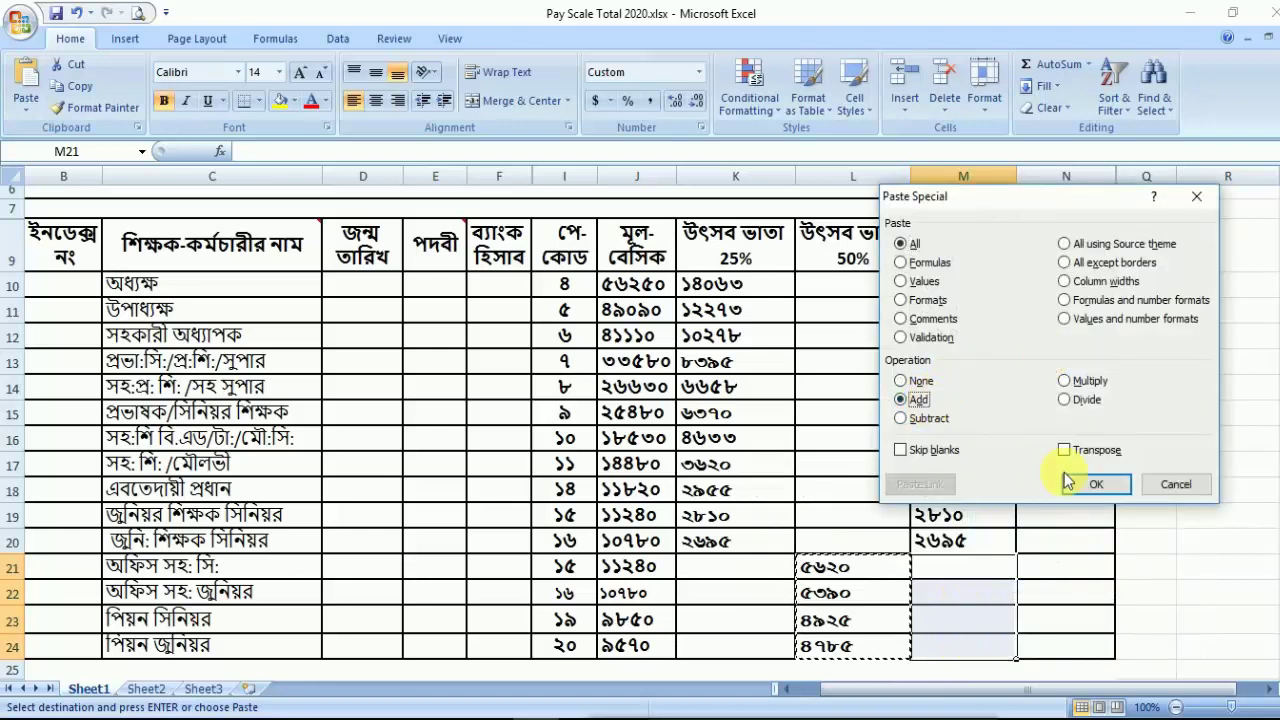
left_click(1096, 484)
scroll(640, 420, "up", 2)
left_click(1228, 565)
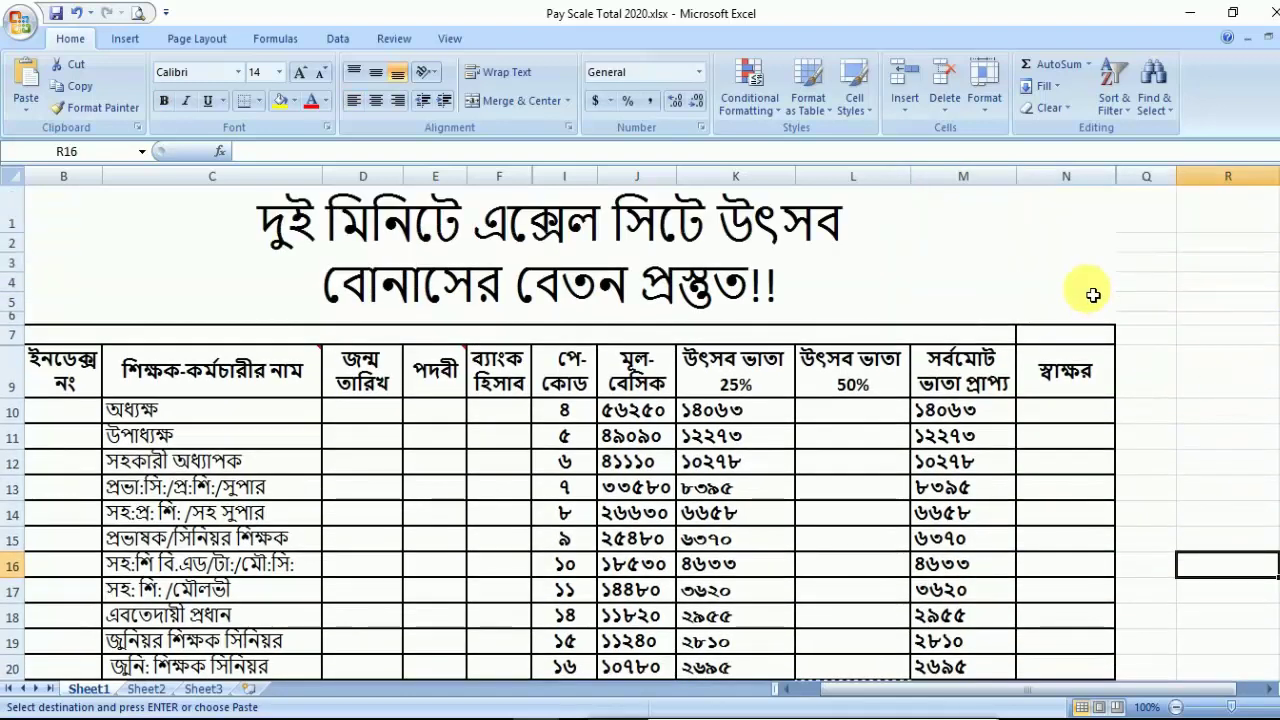
Narrow columns K through N, covering both allowances, the total and the signature.
scroll(991, 317, "down", 2)
scroll(988, 264, "up", 2)
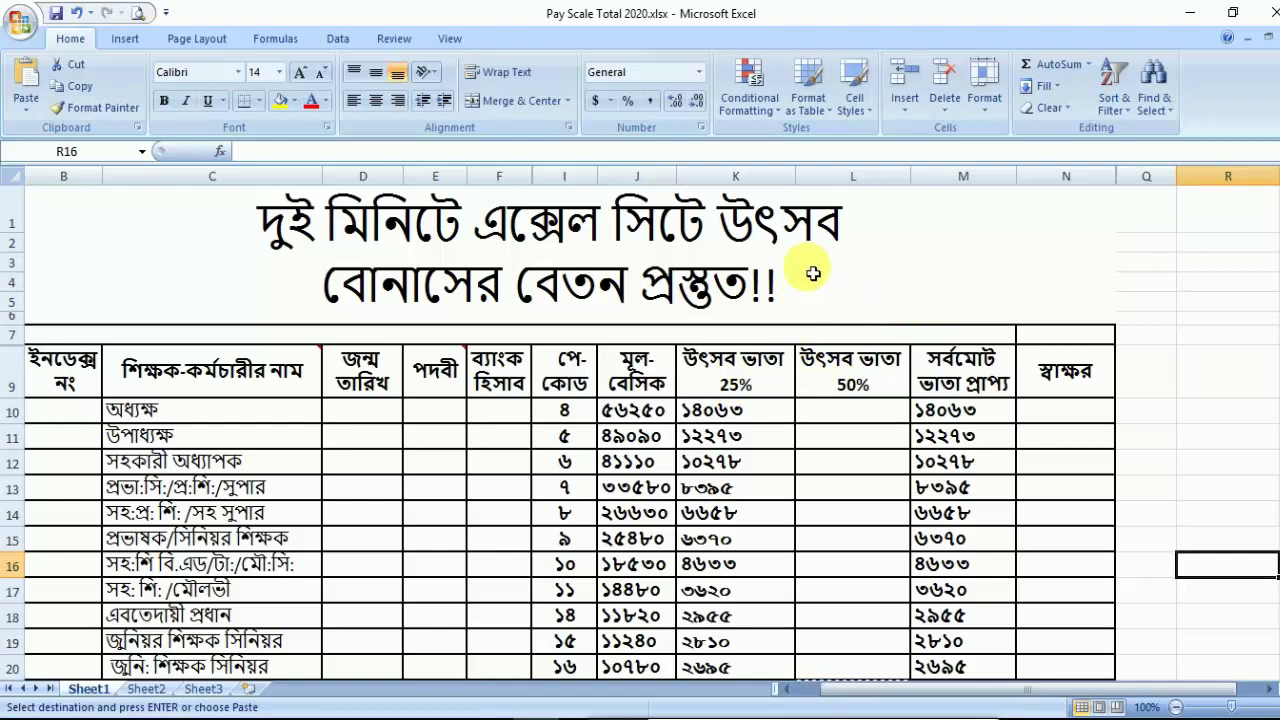
left_click_drag(795, 176, 767, 176)
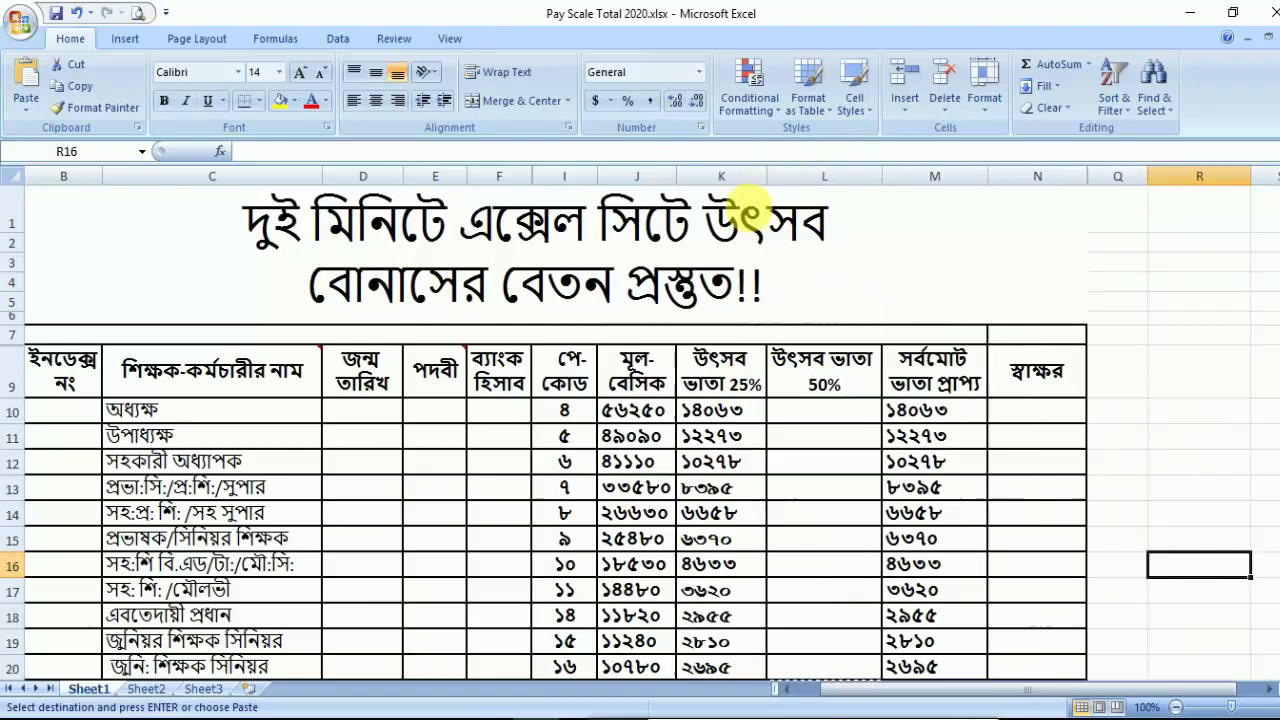
left_click_drag(882, 178, 856, 188)
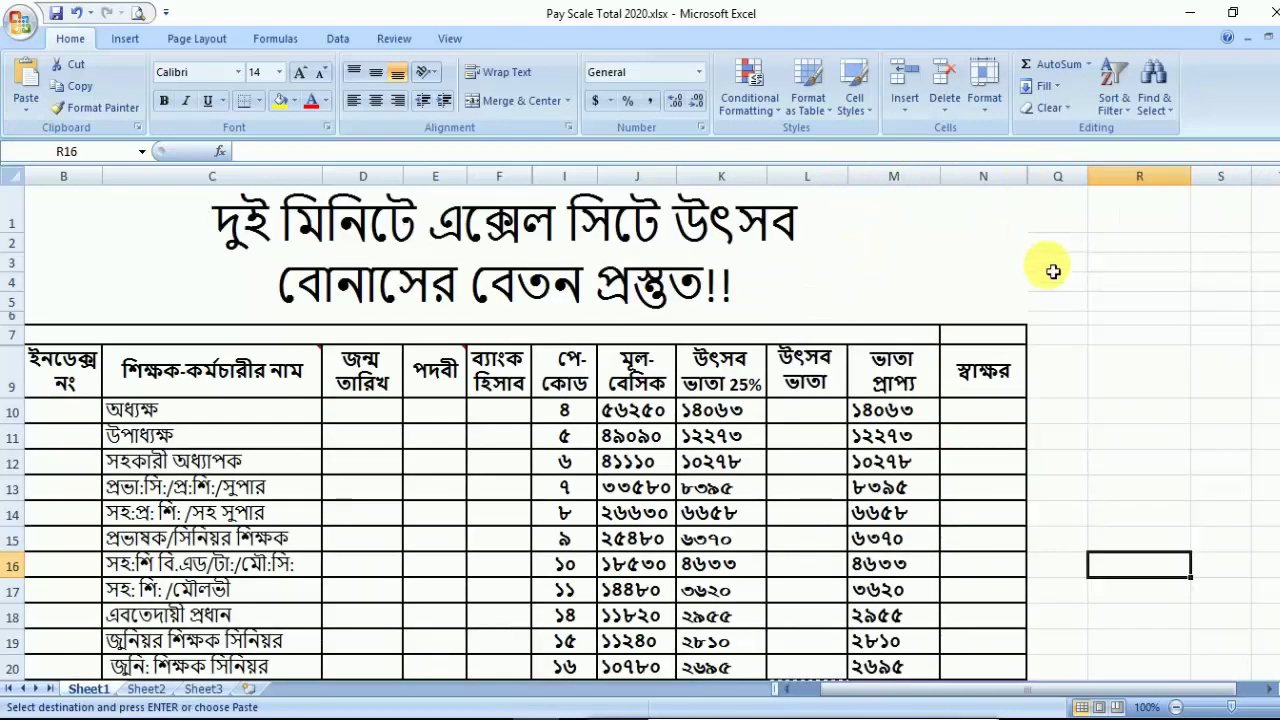